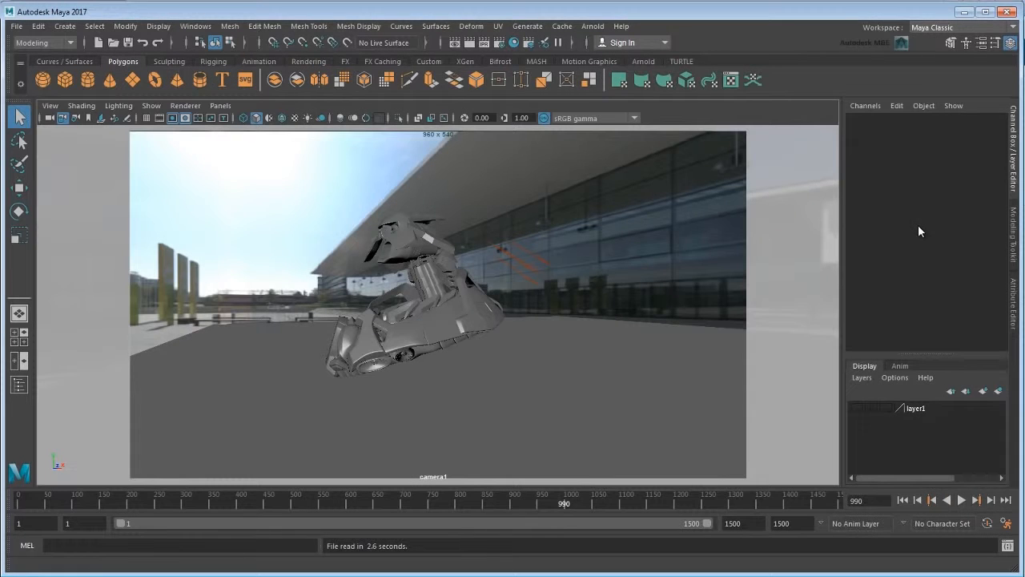
# - Switch the workspace to Rendering - Standard, followed by Rendering - Expert
pyautogui.click(975, 29)
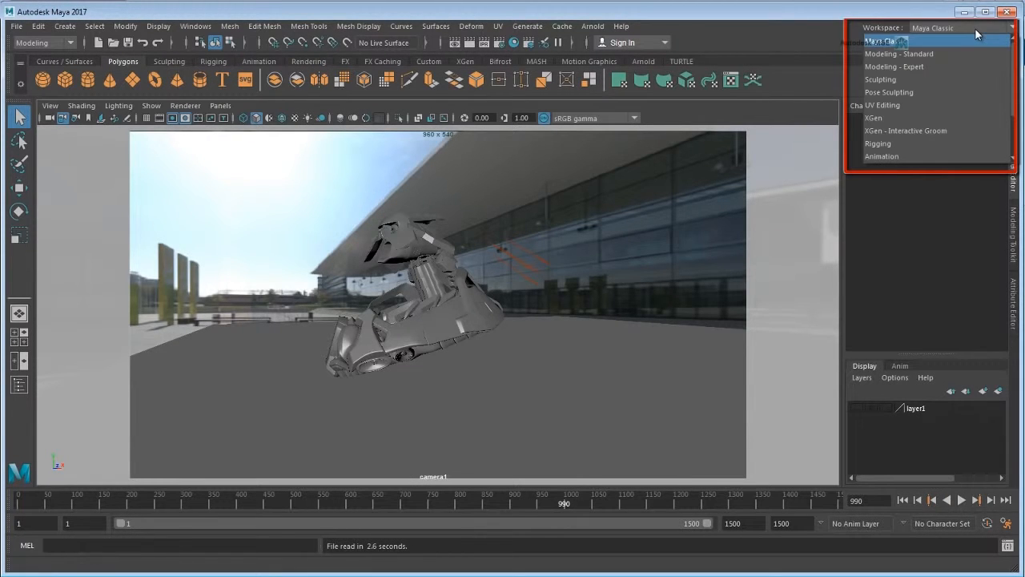
pyautogui.scroll(-2, 989, 73)
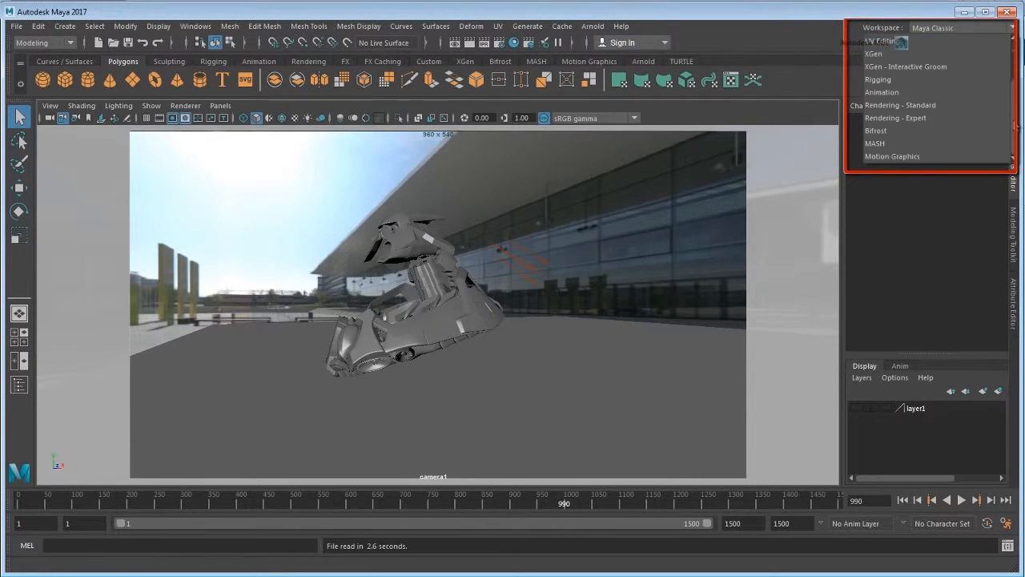
pyautogui.click(977, 107)
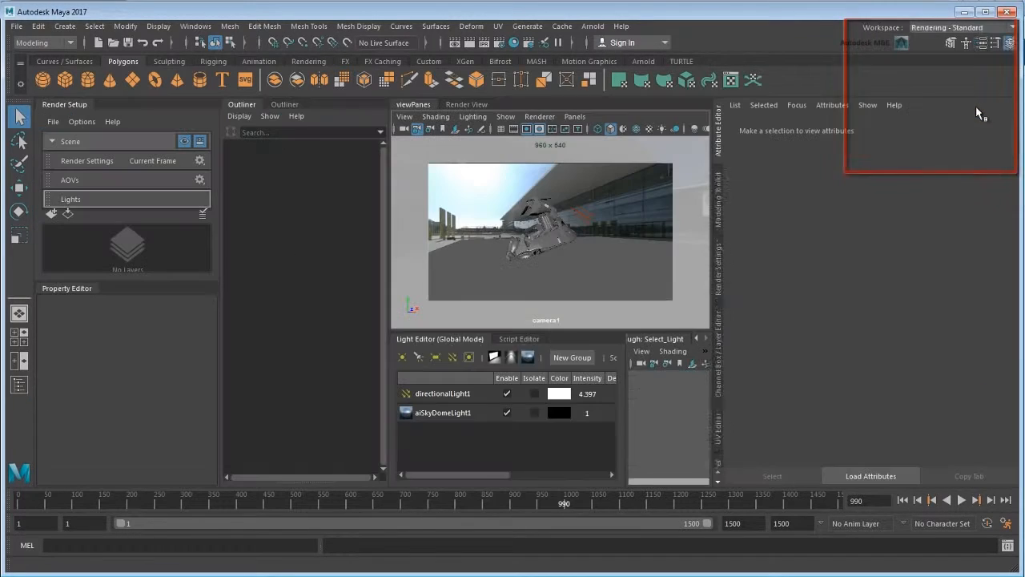
pyautogui.click(977, 28)
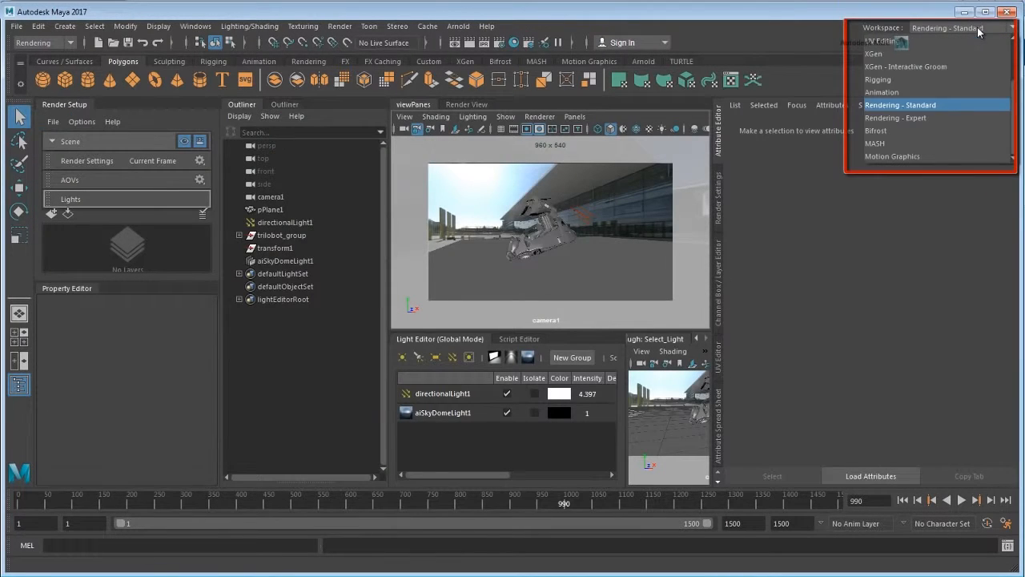
pyautogui.click(963, 114)
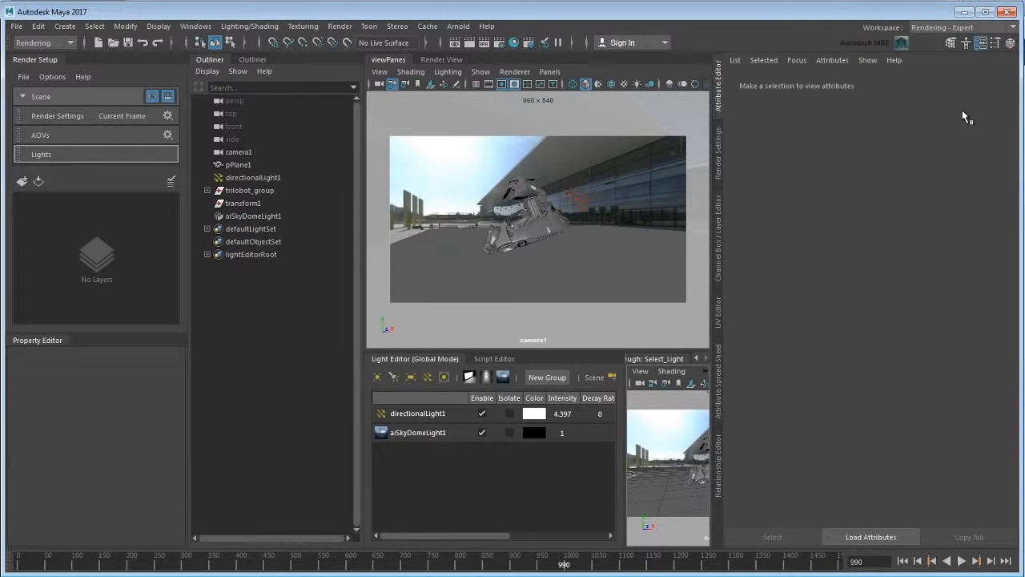
# - Switch the workspace back to Maya Classic
pyautogui.click(985, 28)
pyautogui.scroll(5, 975, 46)
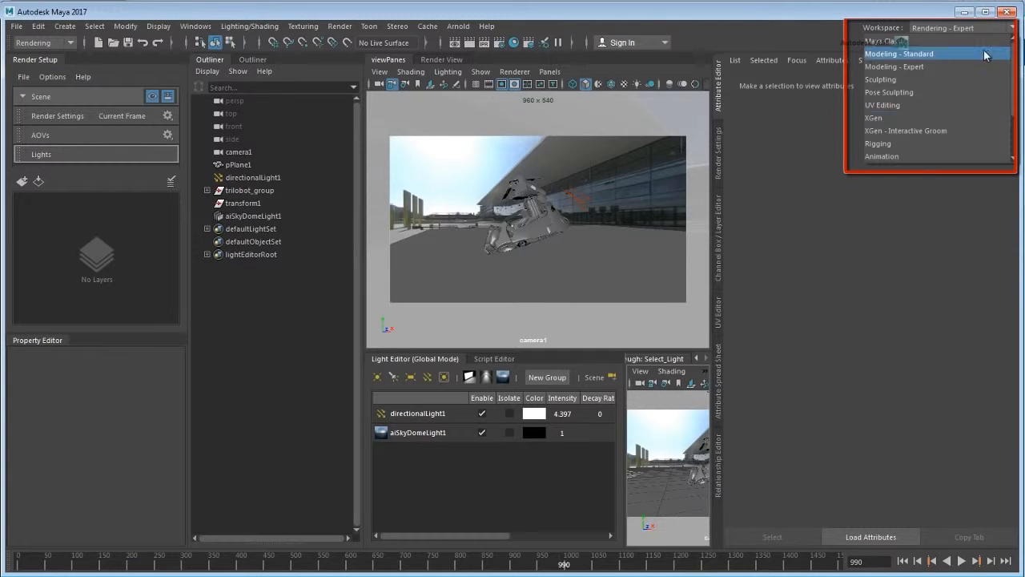
pyautogui.click(976, 44)
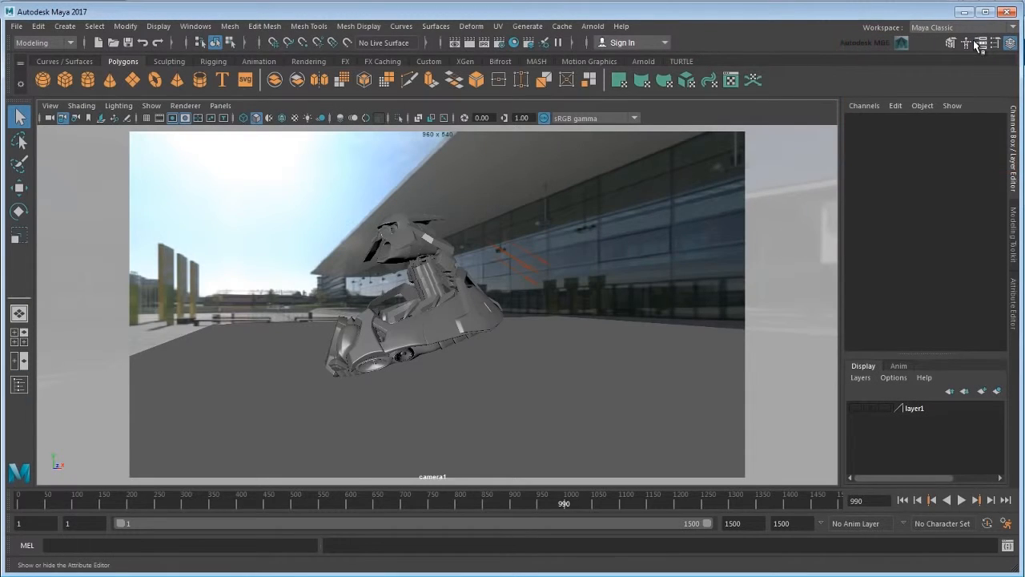
# - Open Render Setup, dock its Property Editor beside the Channel Box and its layer window alongside the Attribute Editor, and widen the docked area
pyautogui.click(529, 43)
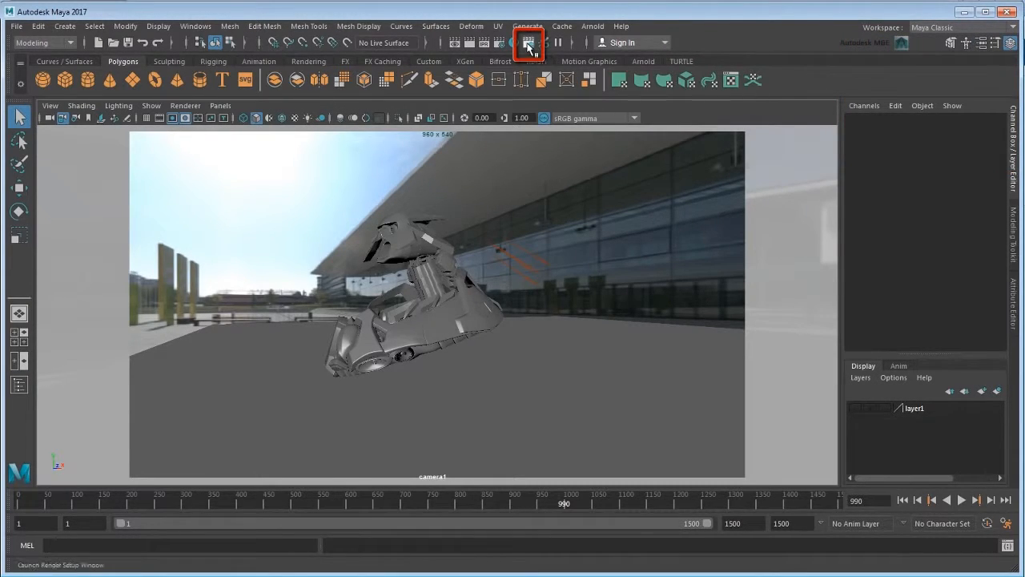
pyautogui.moveTo(487, 153); pyautogui.dragTo(1016, 170)
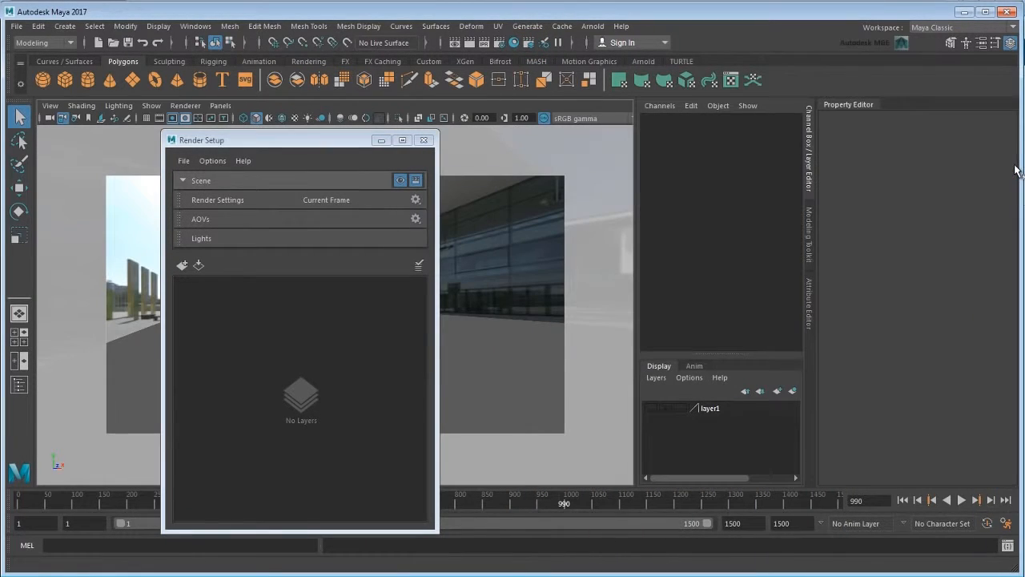
pyautogui.moveTo(328, 144); pyautogui.dragTo(812, 355)
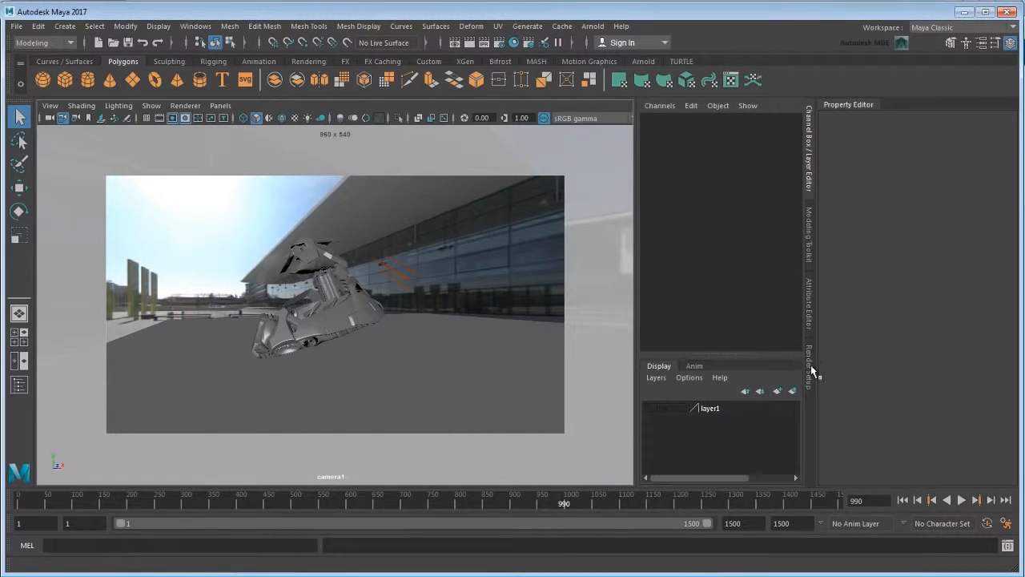
pyautogui.click(813, 380)
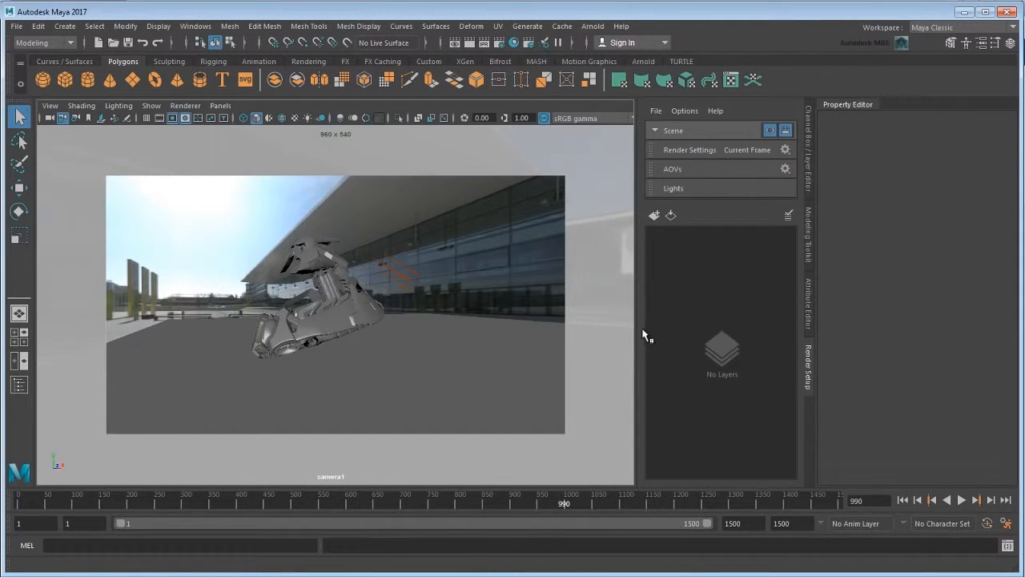
pyautogui.moveTo(639, 325); pyautogui.dragTo(564, 321)
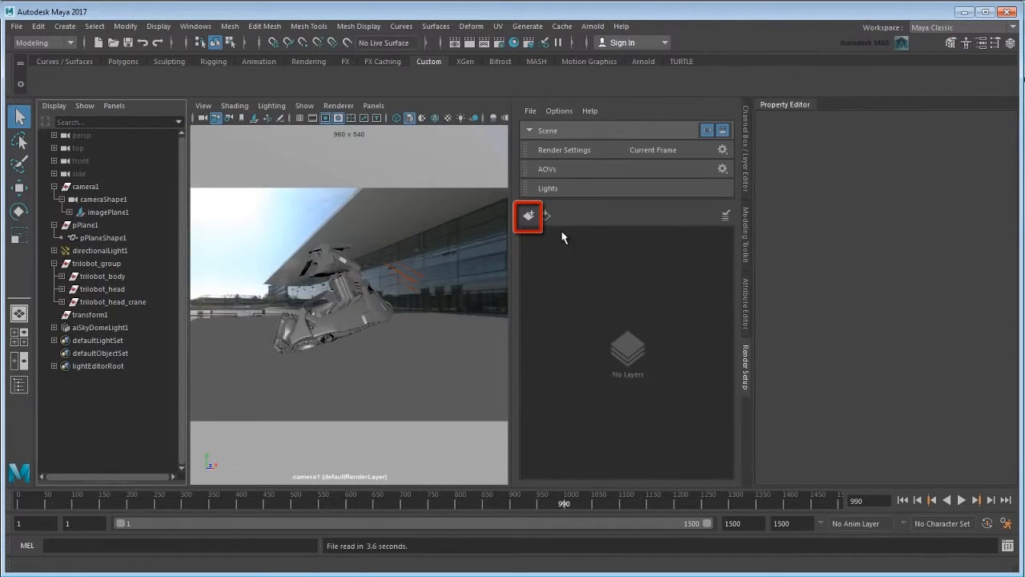
# - Create a render layer in Render Setup and name it Character
pyautogui.click(529, 214)
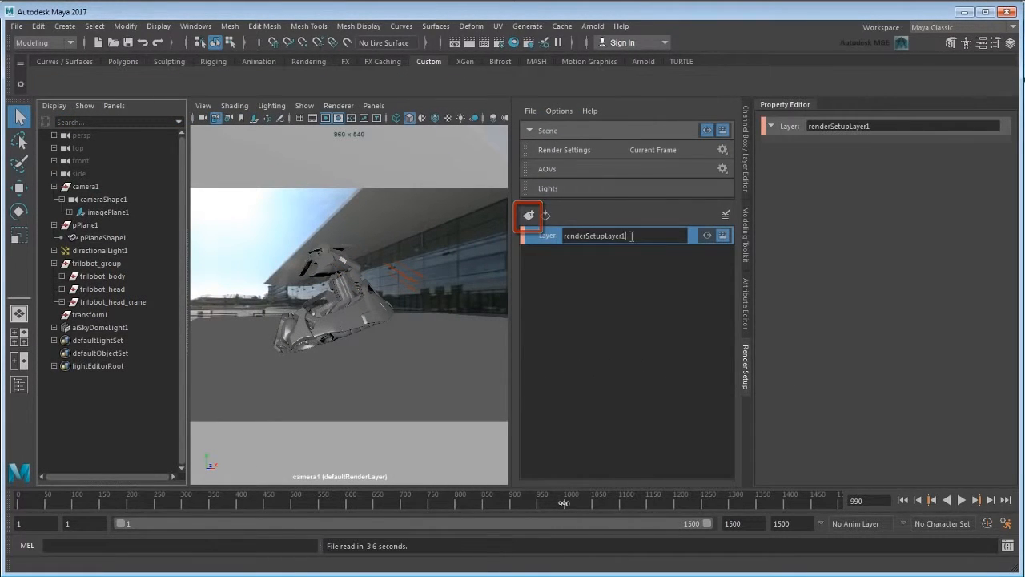
pyautogui.doubleClick(547, 238)
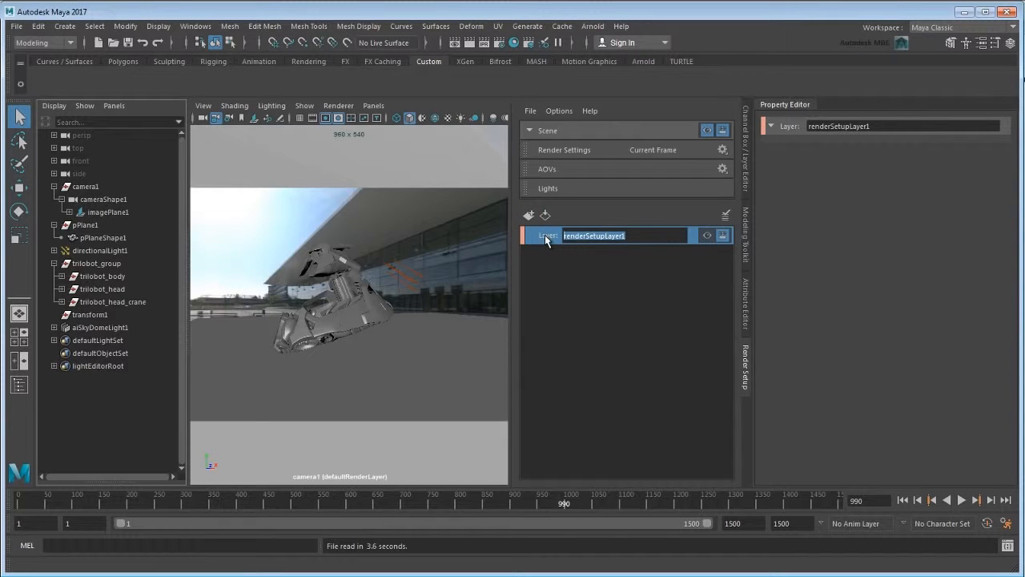
pyautogui.write('Character')
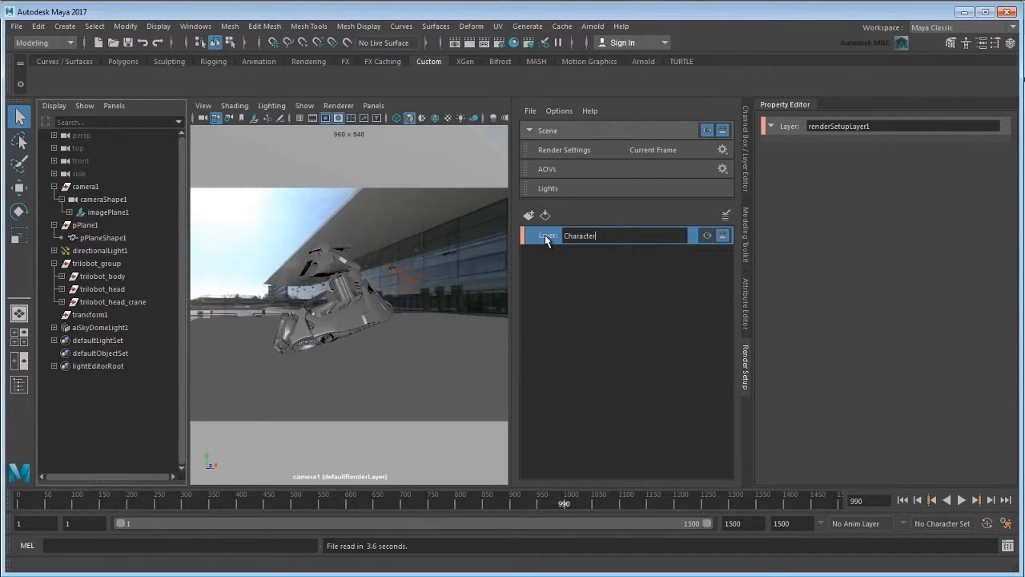
pyautogui.press('Return')
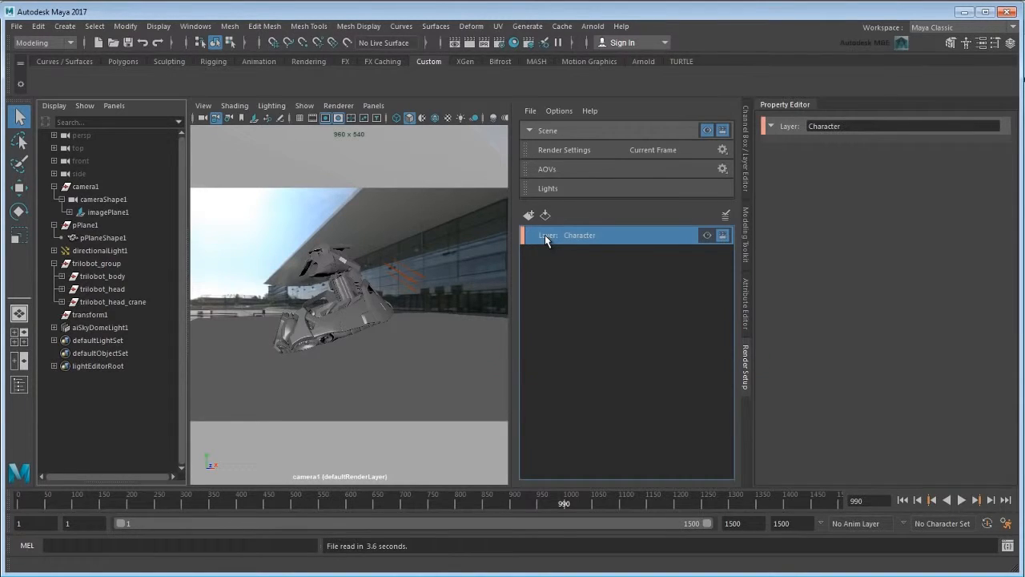
# - Create a collection named Character1 inside the Character layer
pyautogui.rightClick(547, 240)
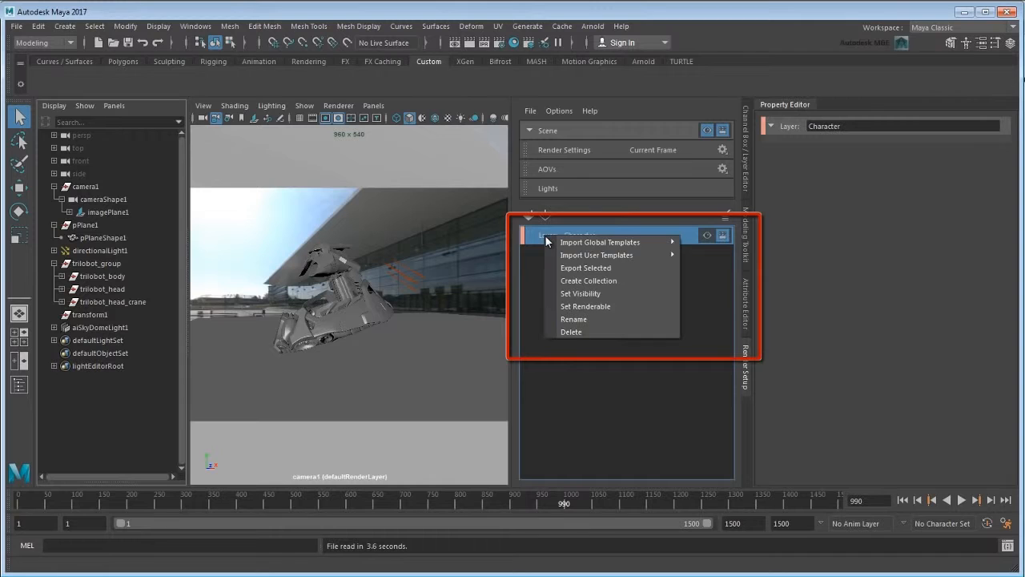
pyautogui.click(640, 279)
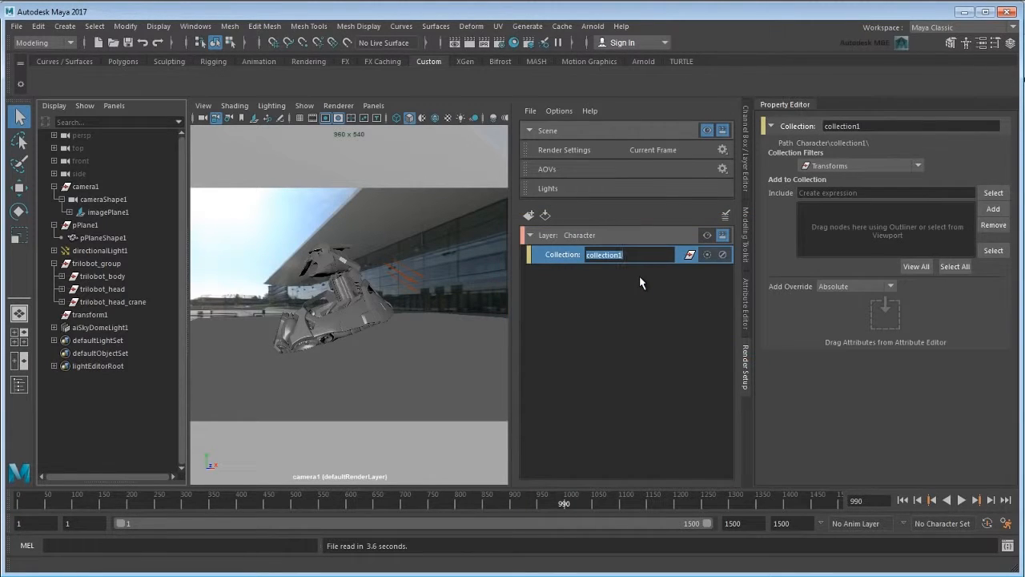
pyautogui.write('Character1')
pyautogui.press('Return')
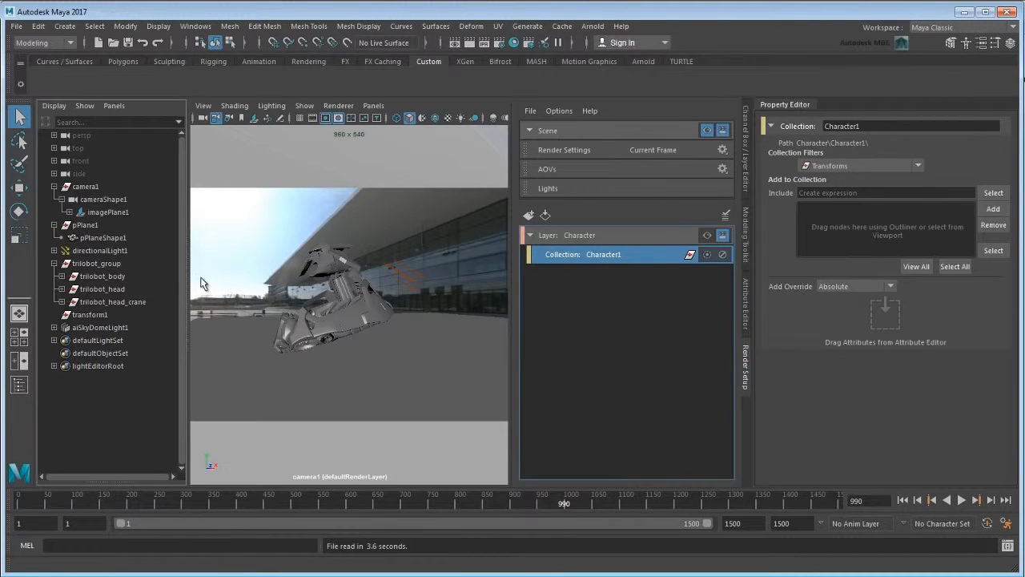
# - Add trilobot_group and its body, head and head_crane nodes to the Character1 collection and review the collection's objects
pyautogui.click(146, 265)
pyautogui.keyDown('shift'); pyautogui.click(150, 300); pyautogui.keyUp('shift')
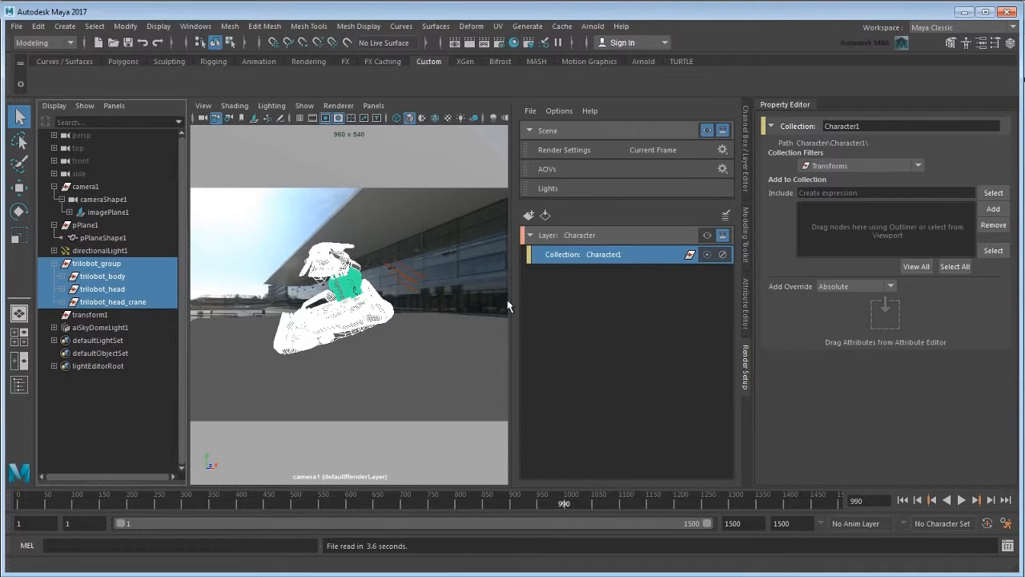
pyautogui.click(986, 210)
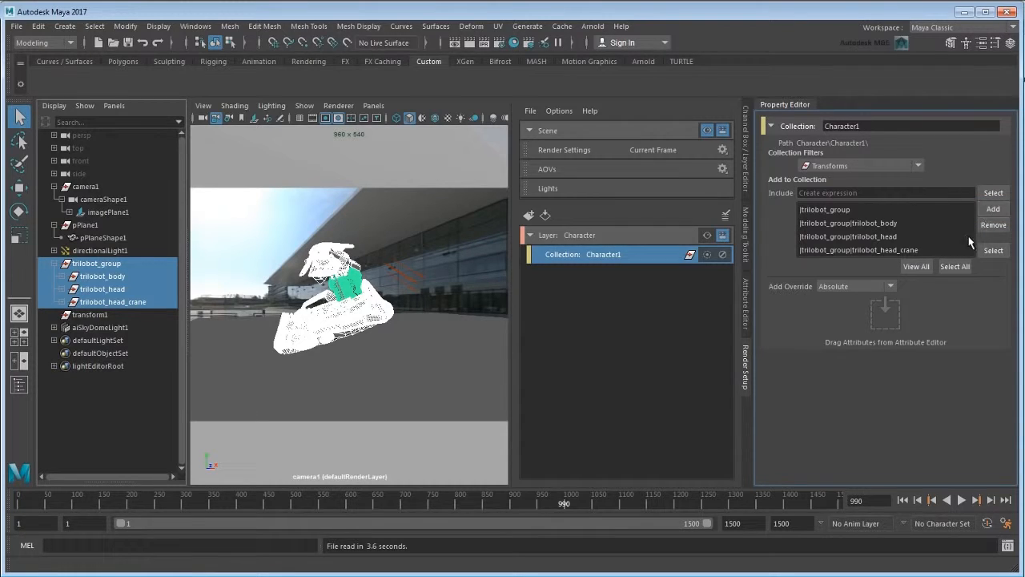
pyautogui.click(926, 270)
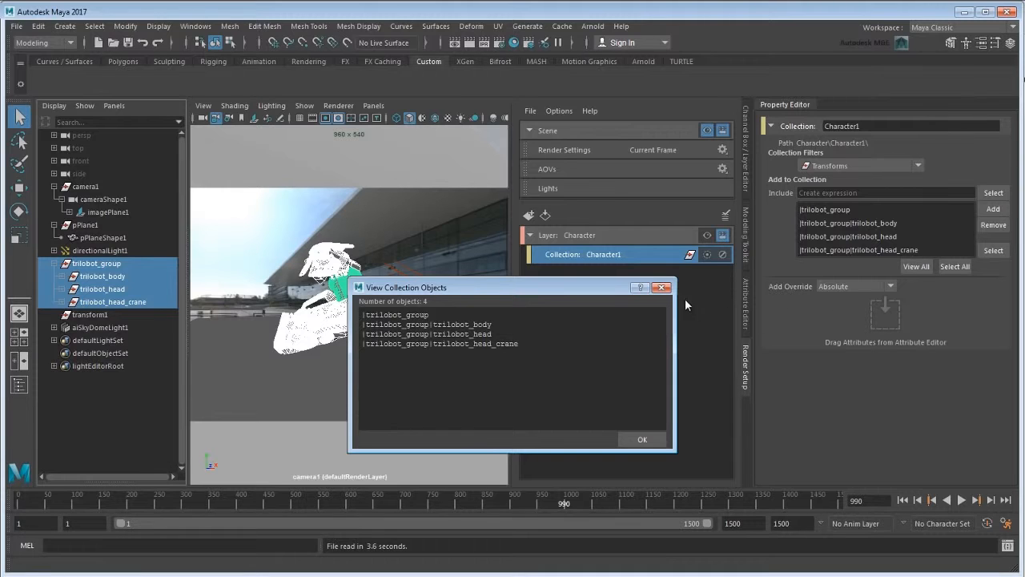
pyautogui.click(662, 287)
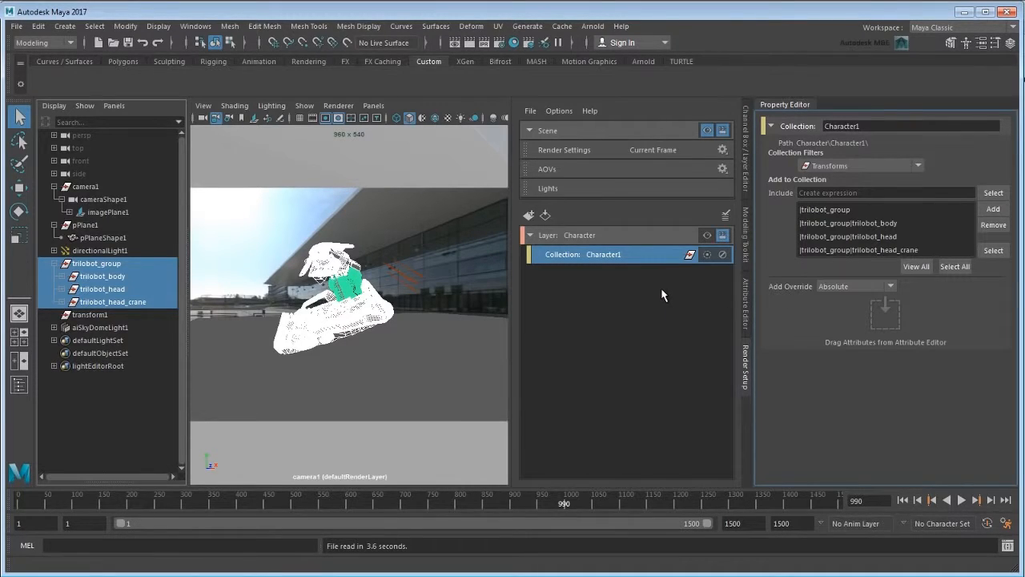
# - Switch layer visibility between Character and the whole scene, ending with the Character layer visible
pyautogui.click(706, 236)
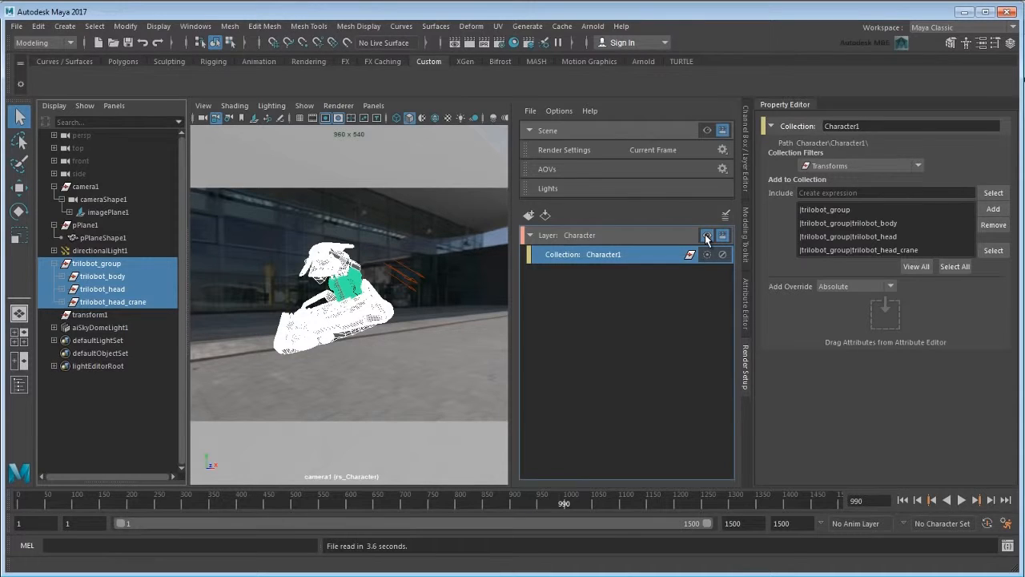
pyautogui.click(707, 130)
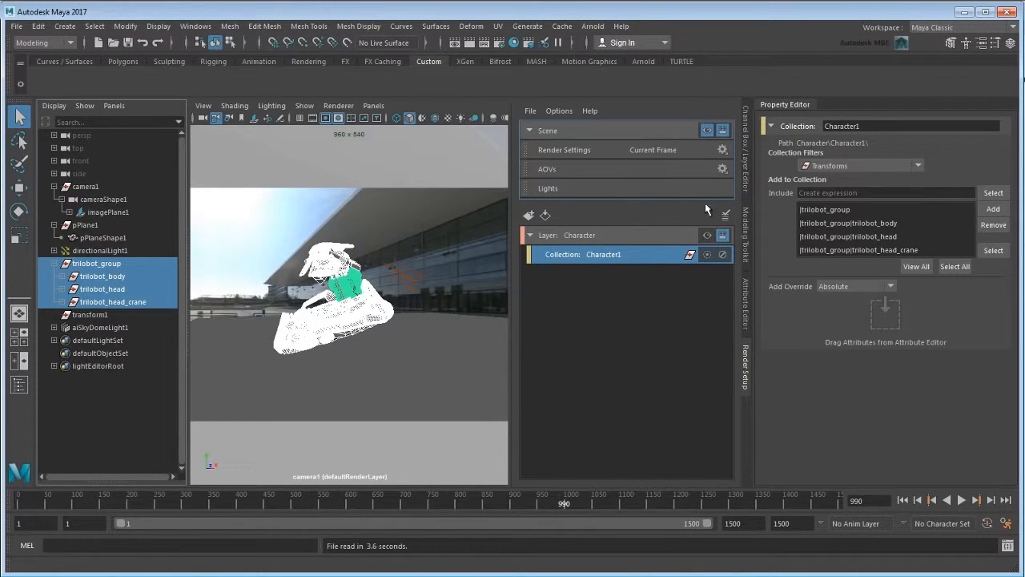
pyautogui.click(706, 234)
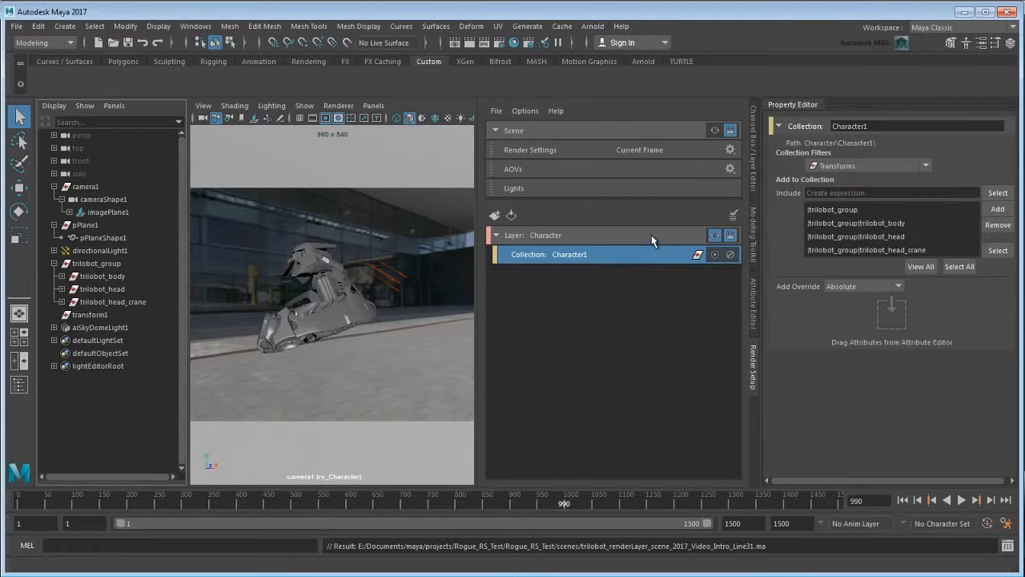
# - Create a second collection named groundPlane1 in the Character layer and add pPlane1 to it
pyautogui.click(651, 235)
pyautogui.rightClick(652, 234)
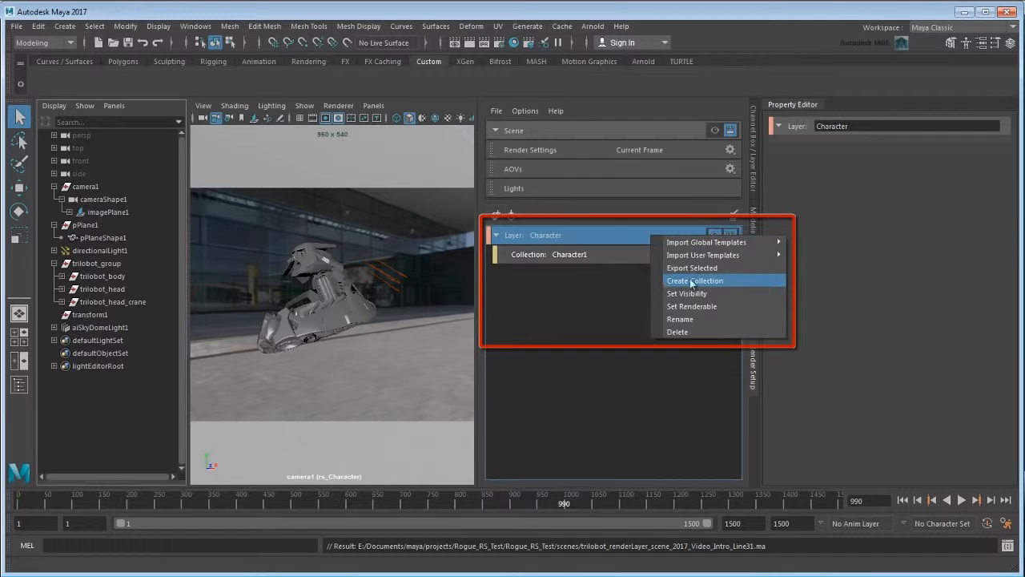
pyautogui.click(735, 279)
pyautogui.write('gr')
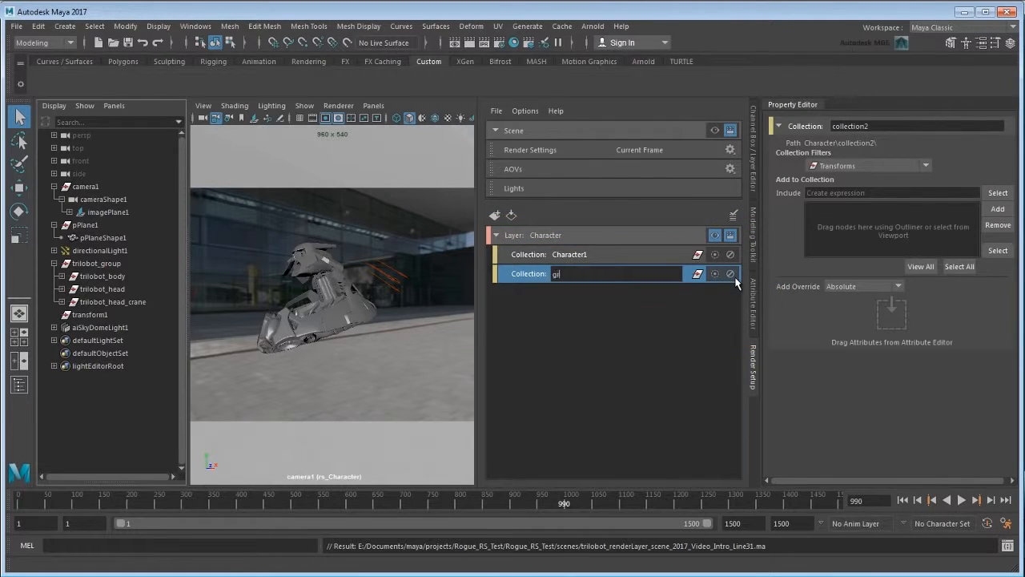
pyautogui.write('oundPlane1')
pyautogui.press('Return')
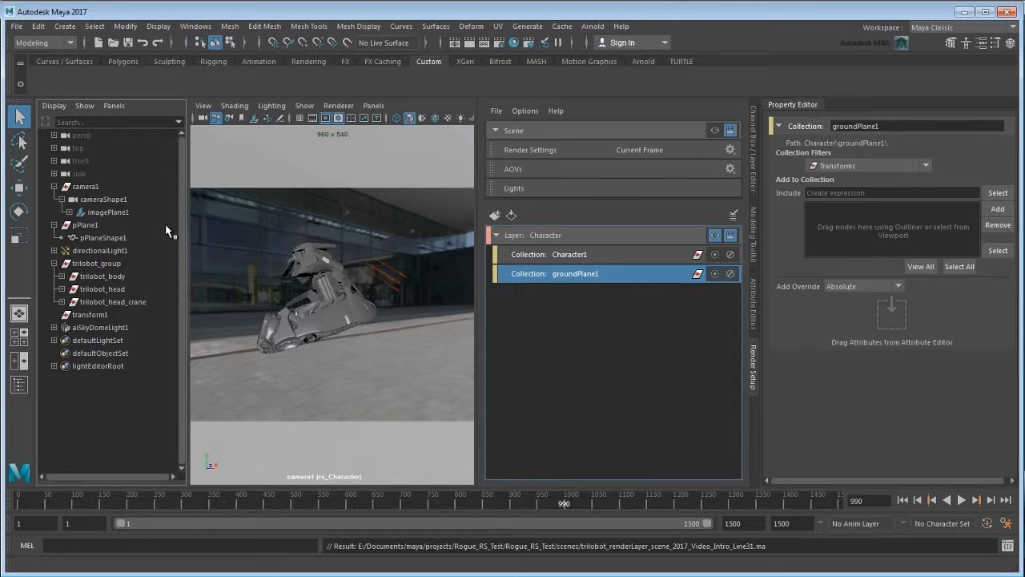
pyautogui.click(166, 224)
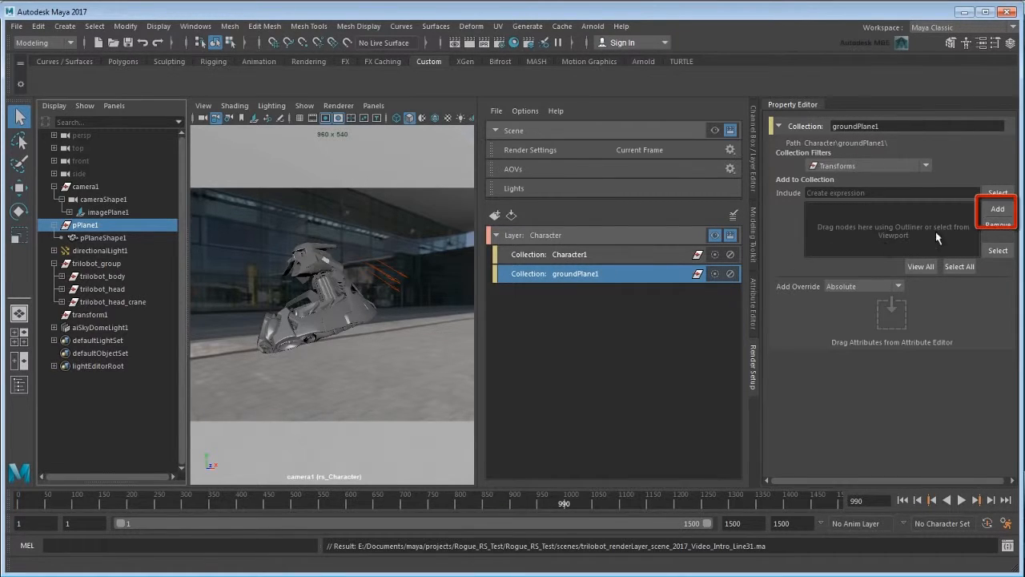
pyautogui.click(997, 210)
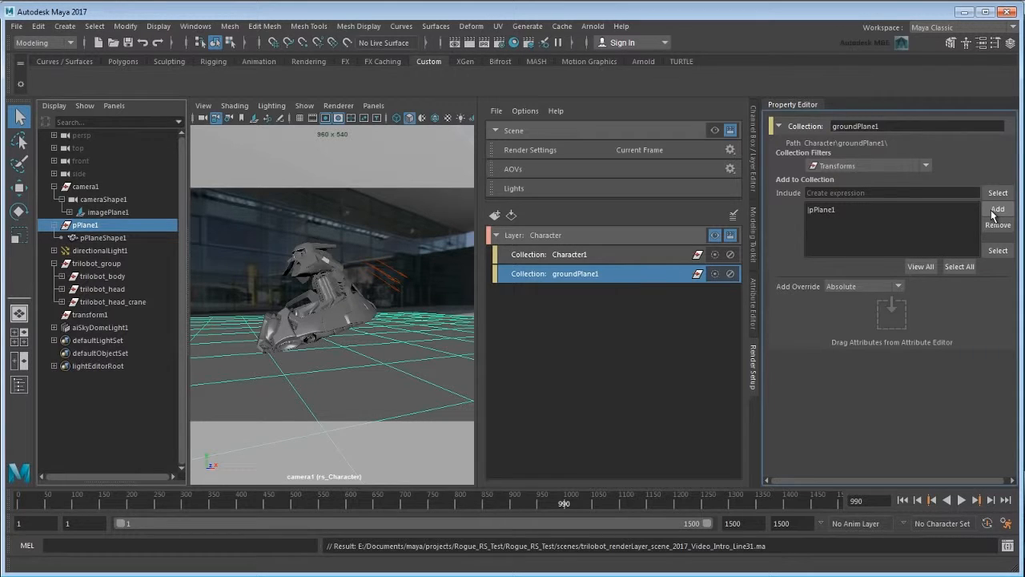
# - Keep the override mode at Absolute and add a Primary Visibility override from pPlaneShape1 to the groundPlane1 collection
pyautogui.click(889, 289)
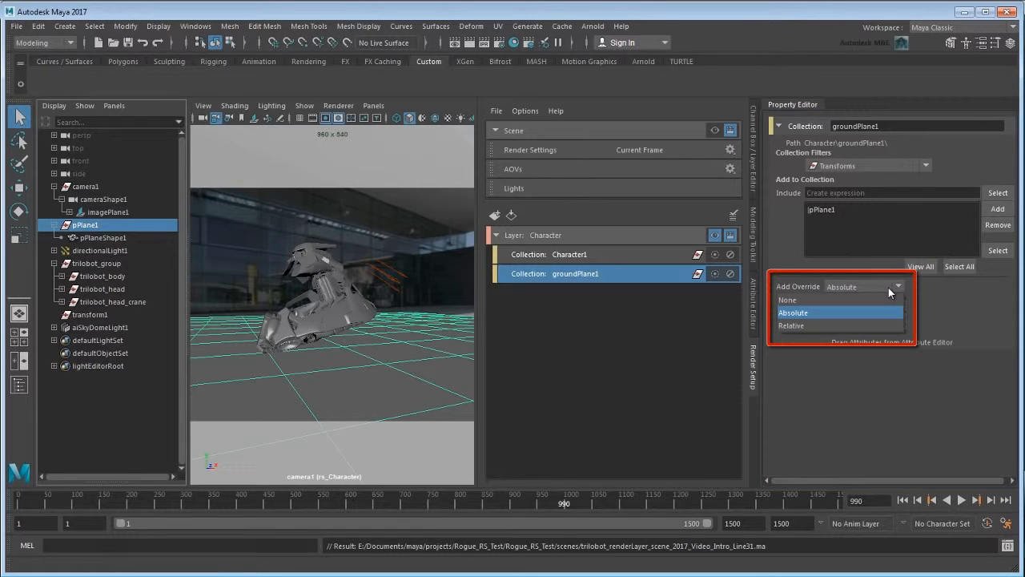
pyautogui.click(888, 287)
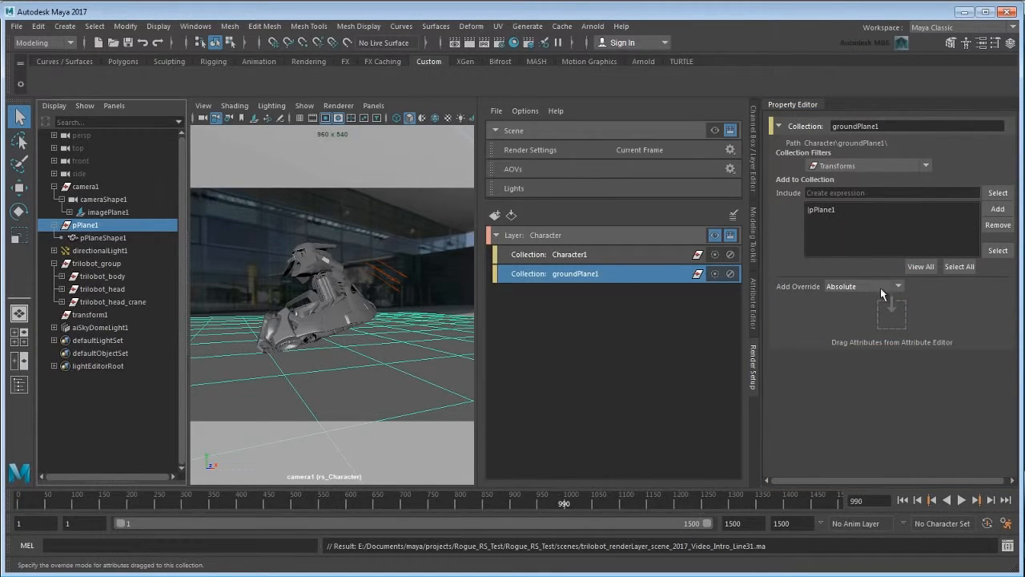
pyautogui.click(754, 316)
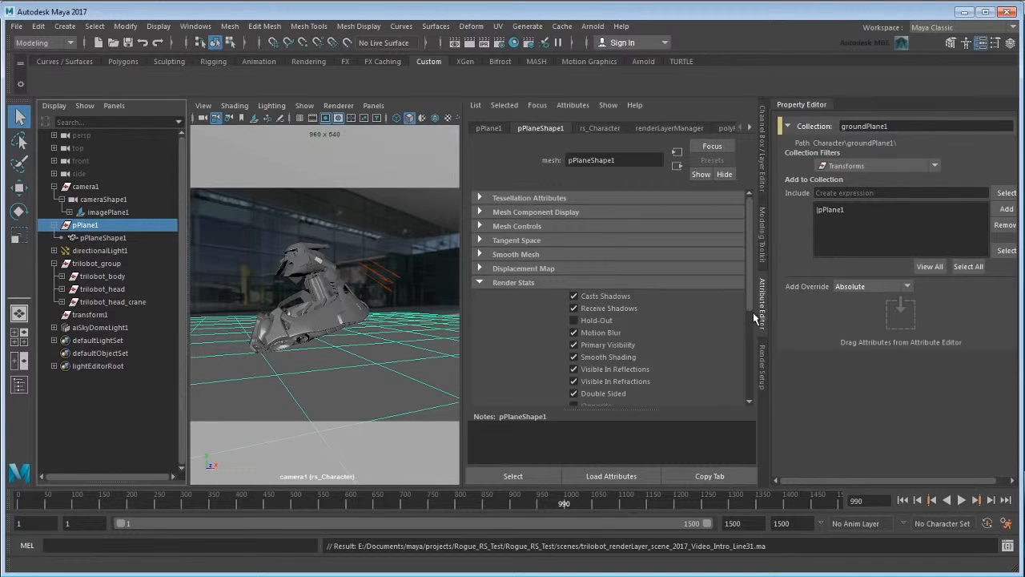
pyautogui.moveTo(626, 344); pyautogui.dragTo(894, 314, button='middle')
pyautogui.click(763, 367)
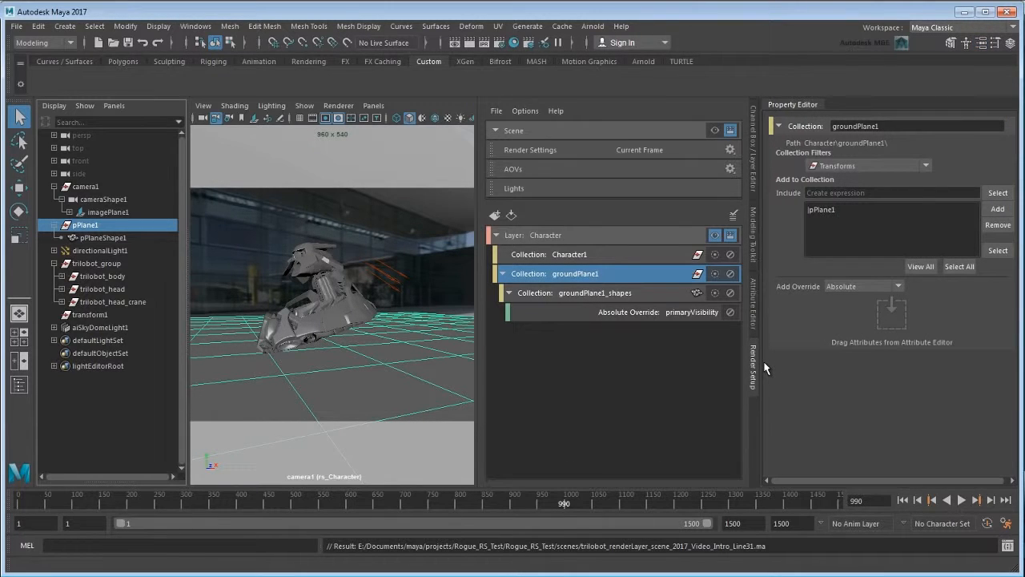
# - Review the objects contained in the groundPlane1_shapes collection
pyautogui.click(664, 298)
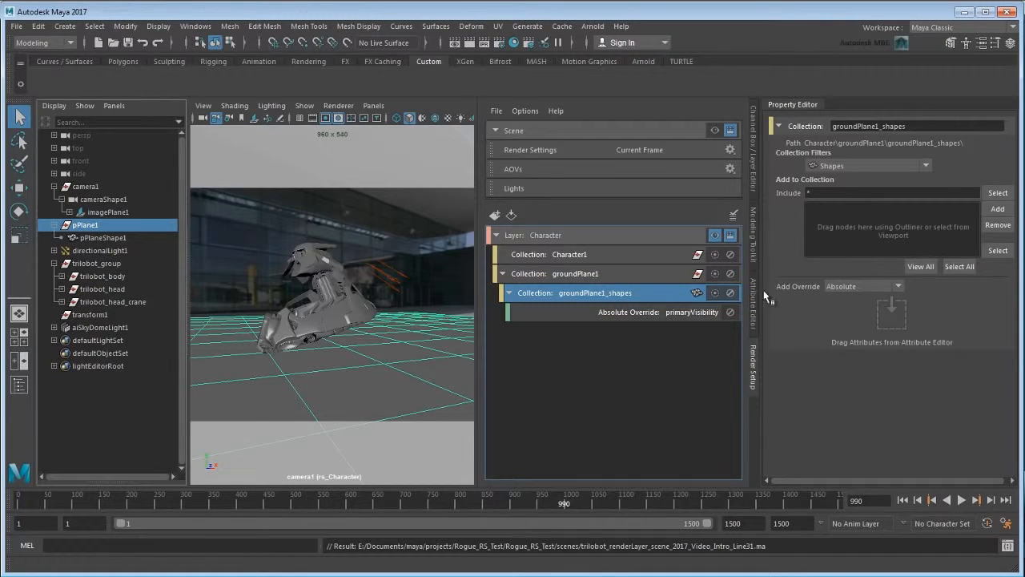
pyautogui.click(927, 269)
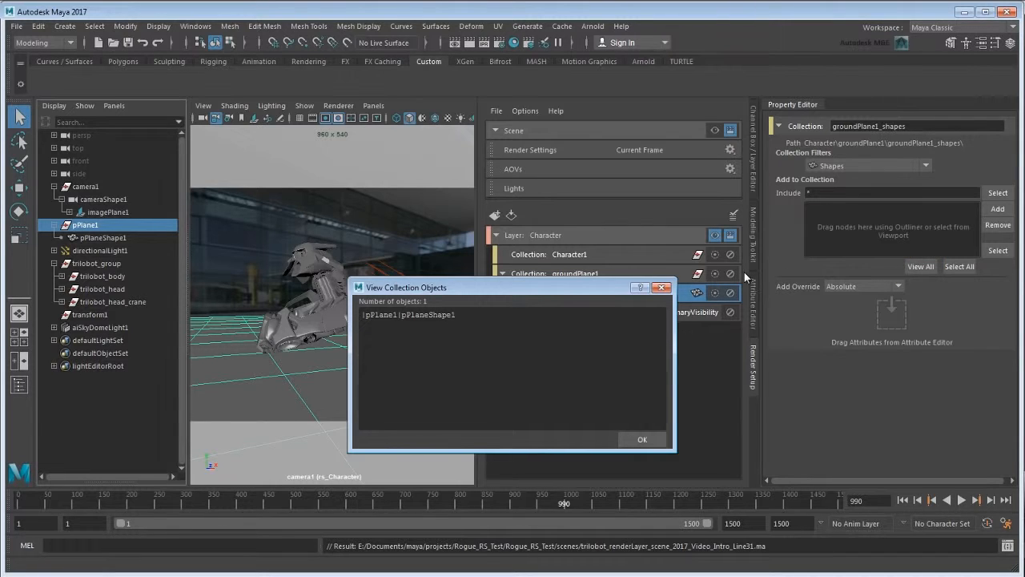
pyautogui.click(662, 287)
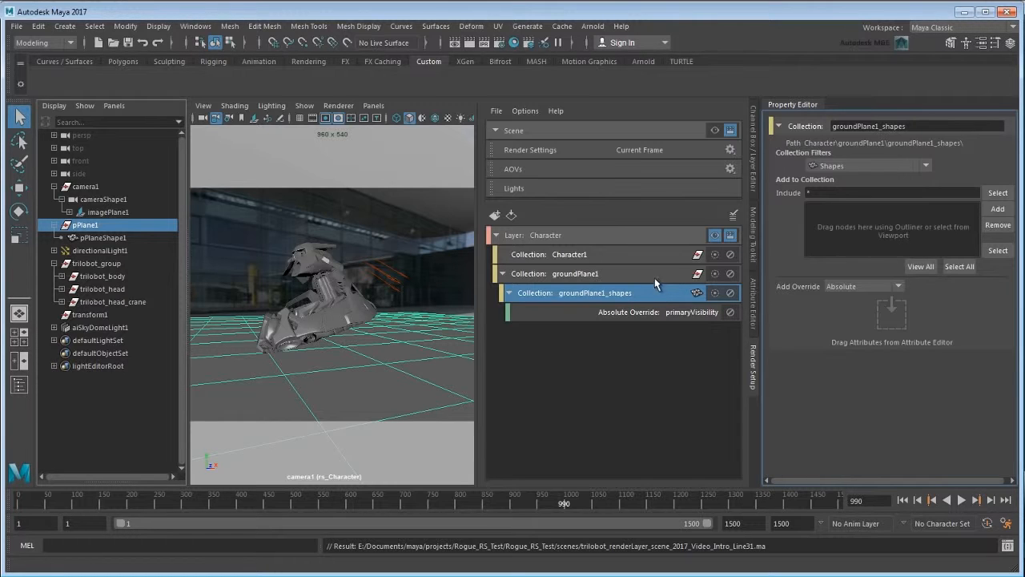
# - Turn off Primary Visibility in the groundPlane1 collection's primaryVisibility override
pyautogui.click(652, 274)
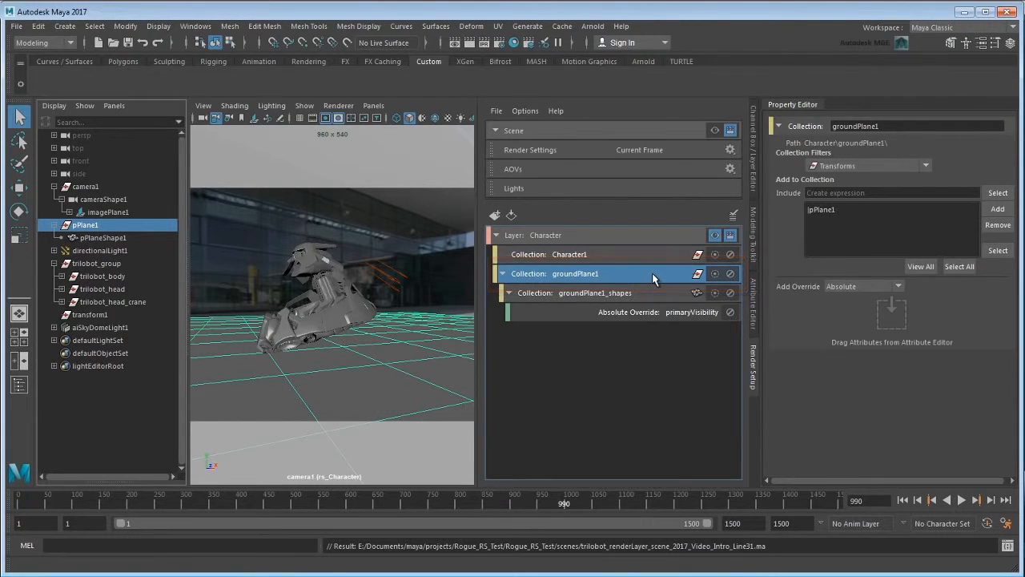
pyautogui.click(660, 311)
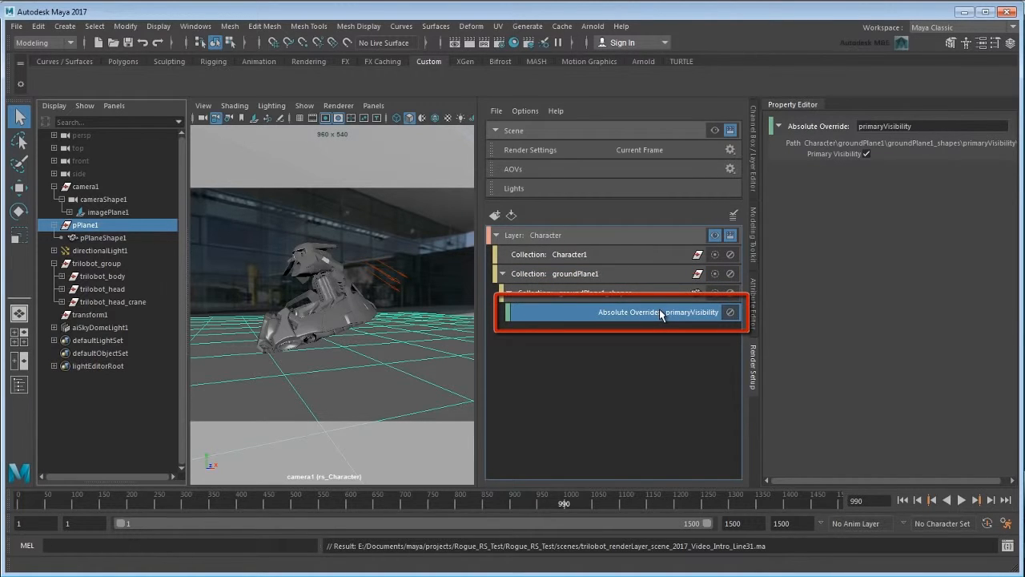
pyautogui.click(866, 154)
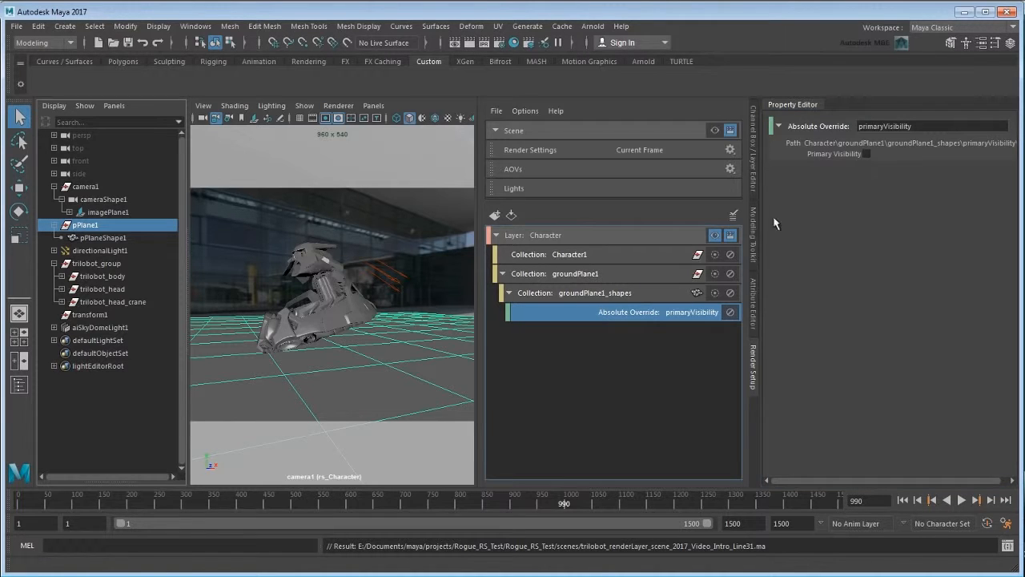
# - Create a third collection named imagePlane in the Character layer
pyautogui.click(652, 236)
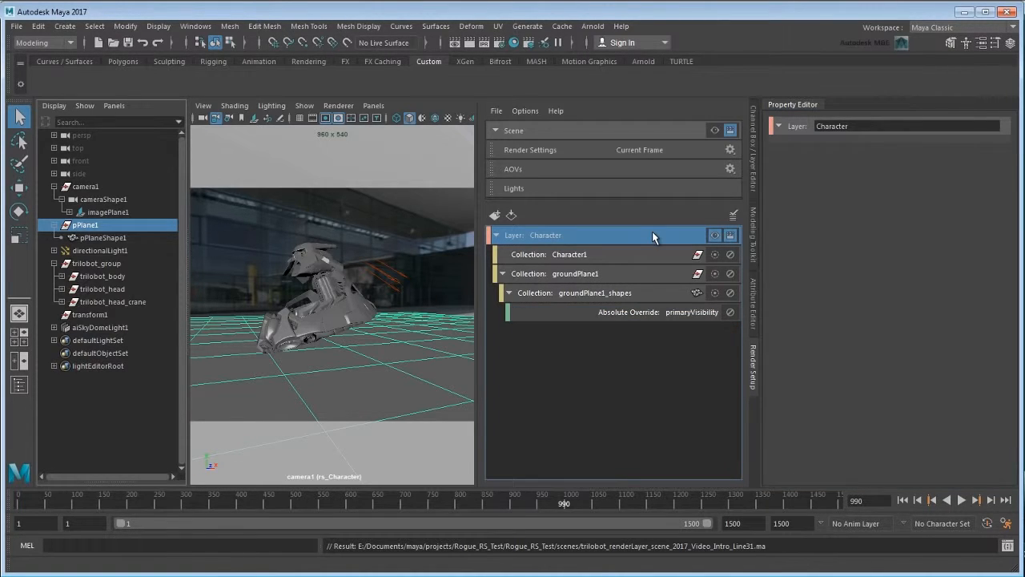
pyautogui.rightClick(653, 234)
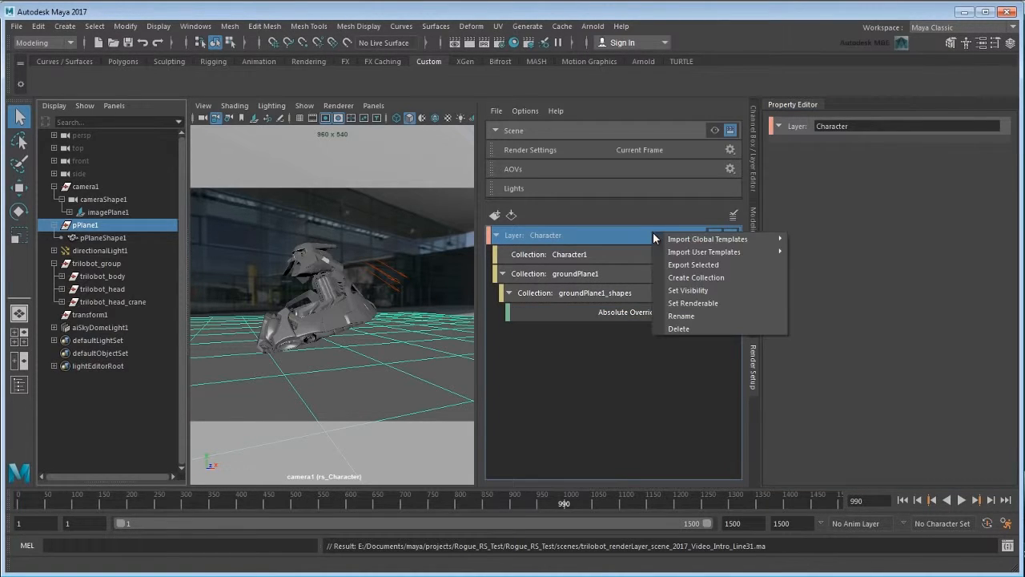
pyautogui.click(745, 278)
pyautogui.write('imagePlane')
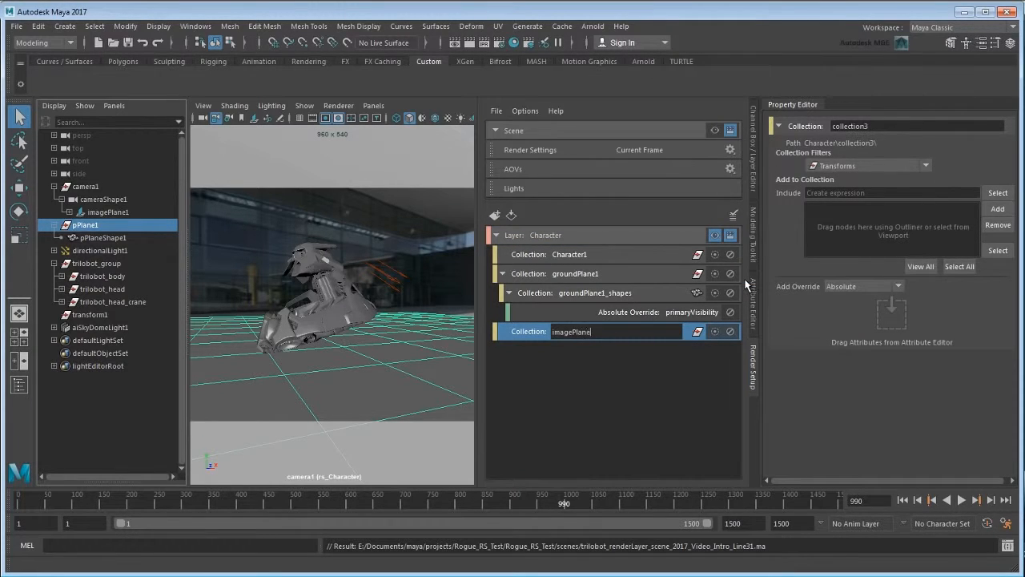
pyautogui.press('Return')
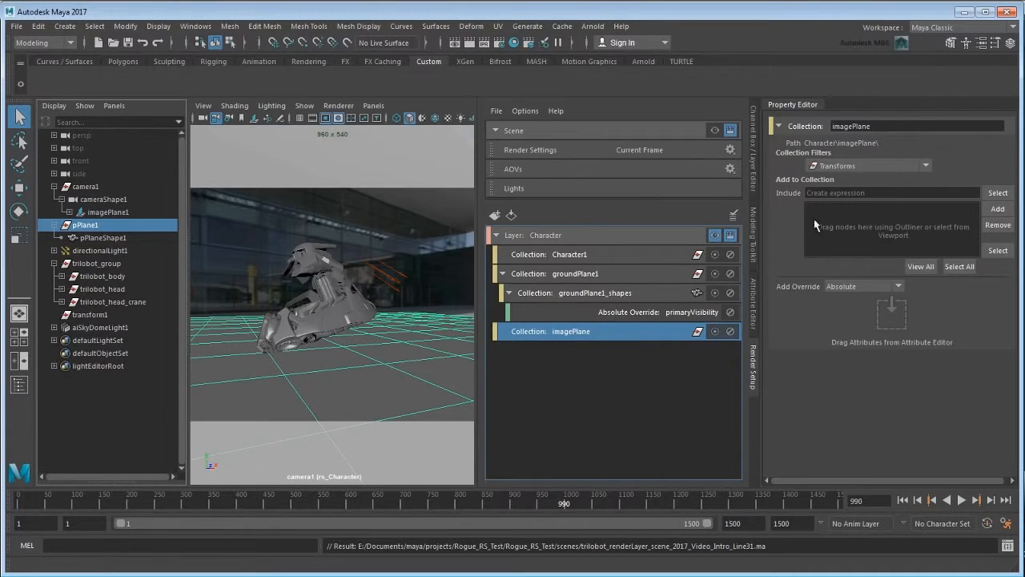
# - Set the imagePlane collection's include expression to imagePl* and review the objects it matches
pyautogui.click(834, 194)
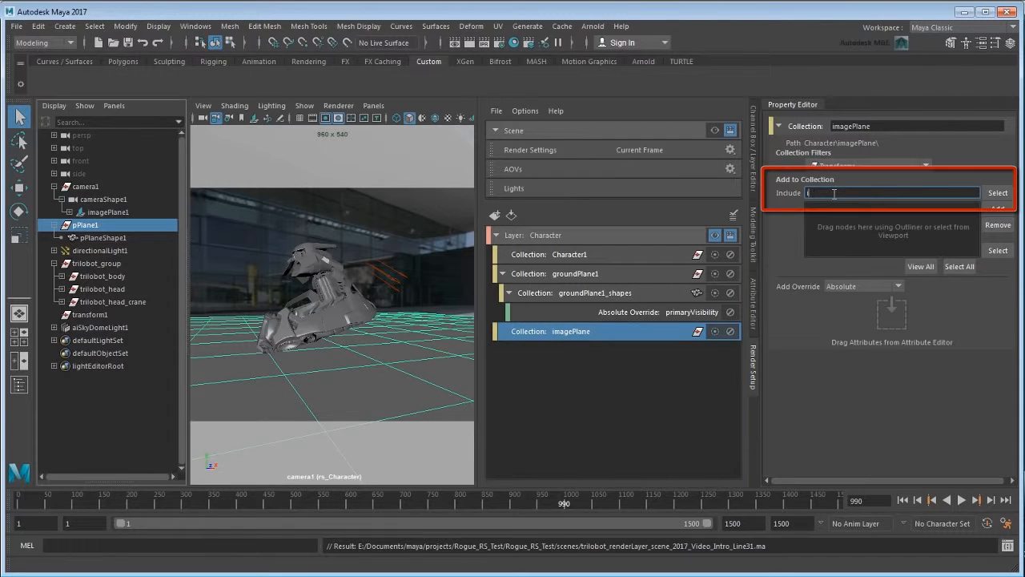
pyautogui.write('imagePl*')
pyautogui.press('Return')
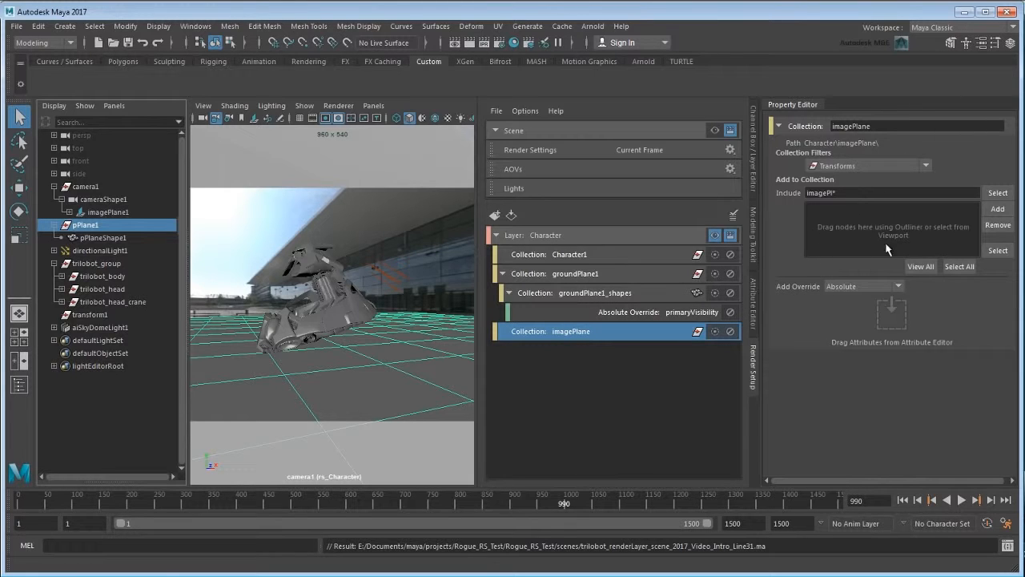
pyautogui.click(918, 267)
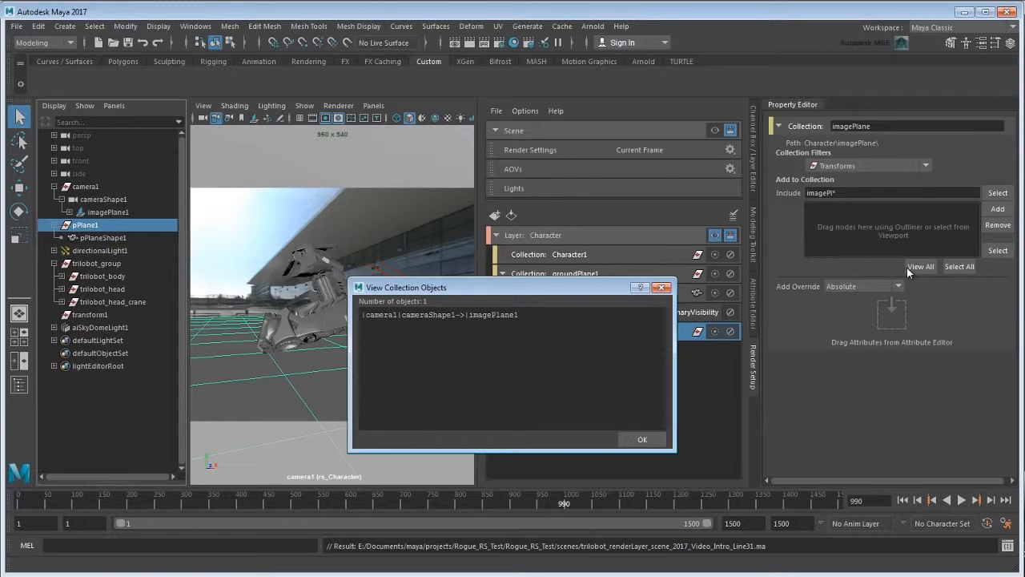
pyautogui.click(662, 287)
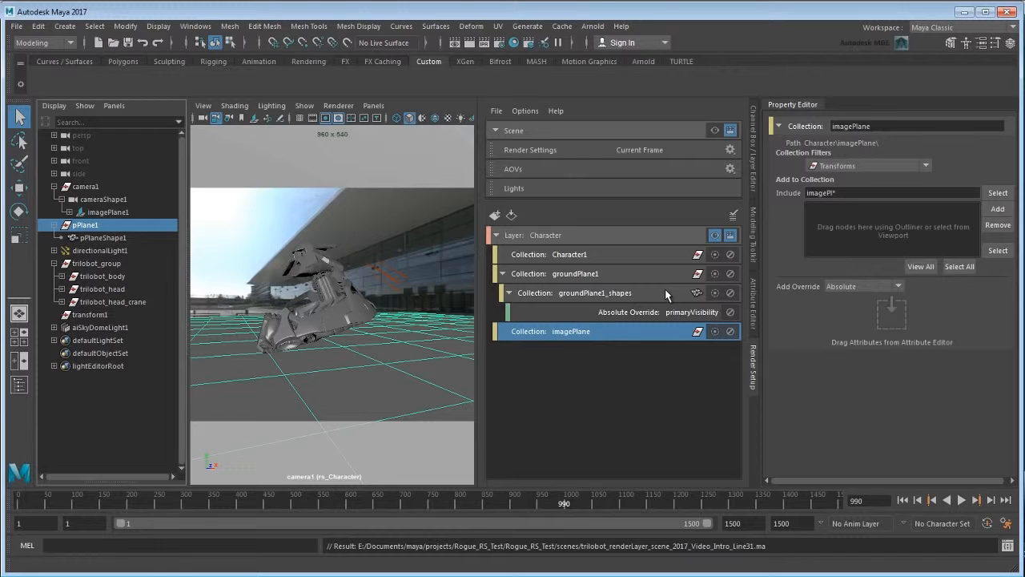
# - Select the imagePlane collection's members and create an absolute override for the visible layer on imagePlaneShape1's Display Mode
pyautogui.click(961, 268)
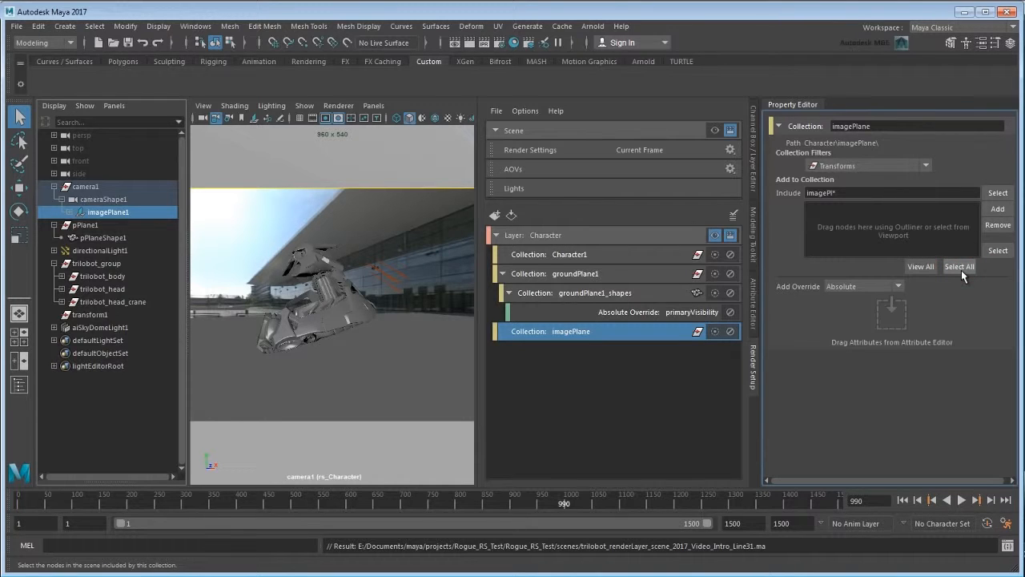
pyautogui.click(992, 196)
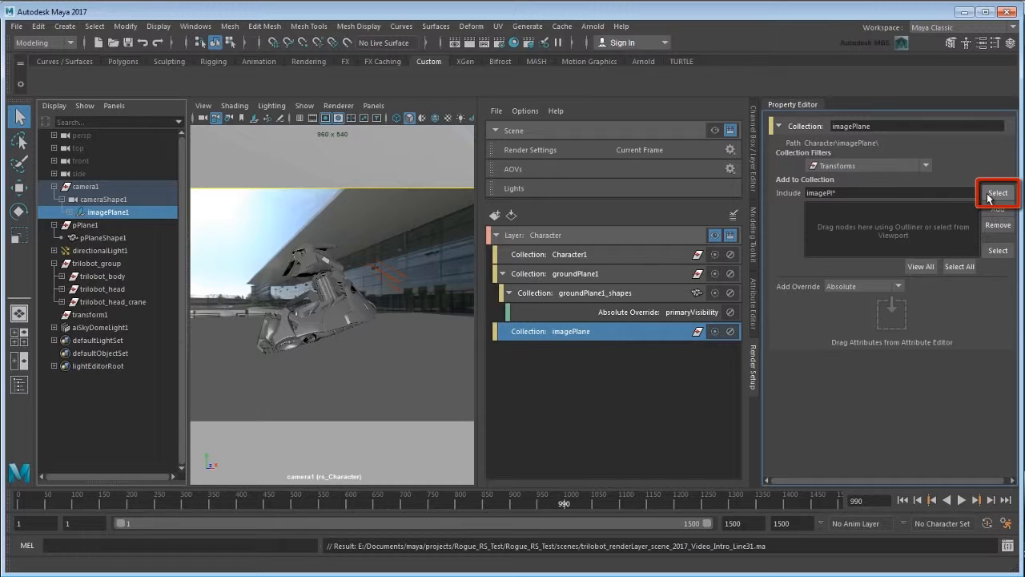
pyautogui.click(994, 251)
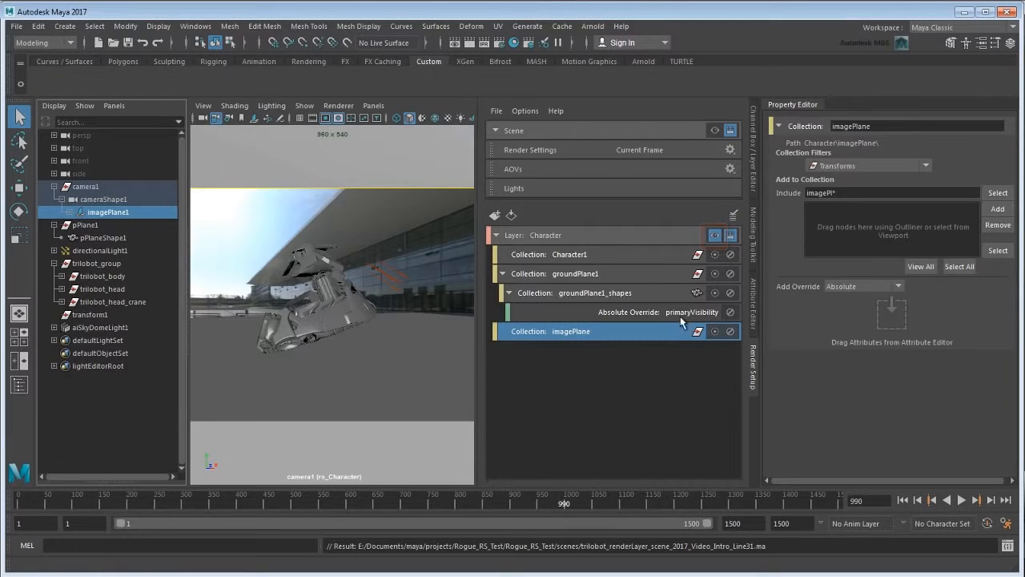
pyautogui.click(753, 322)
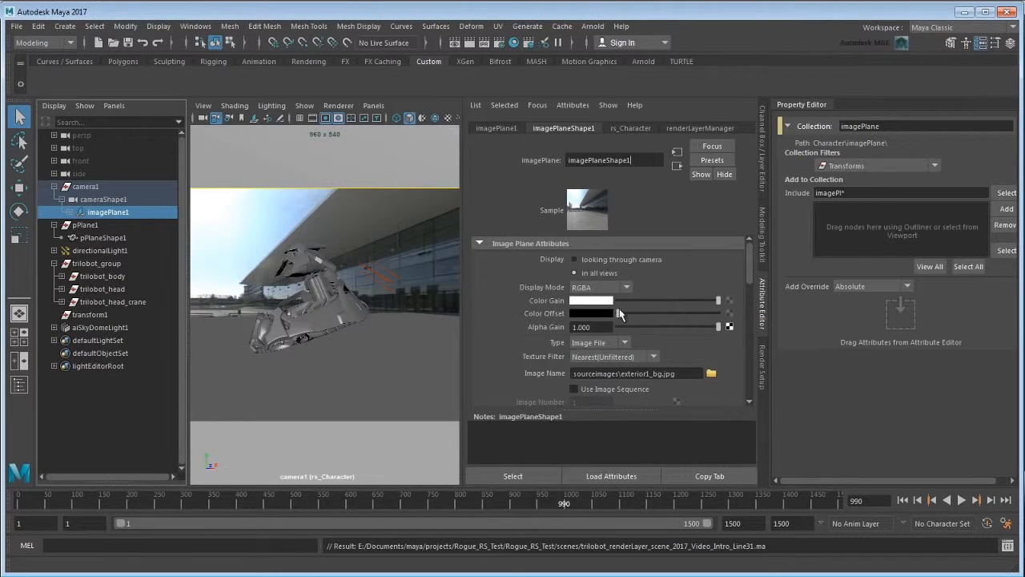
pyautogui.rightClick(559, 286)
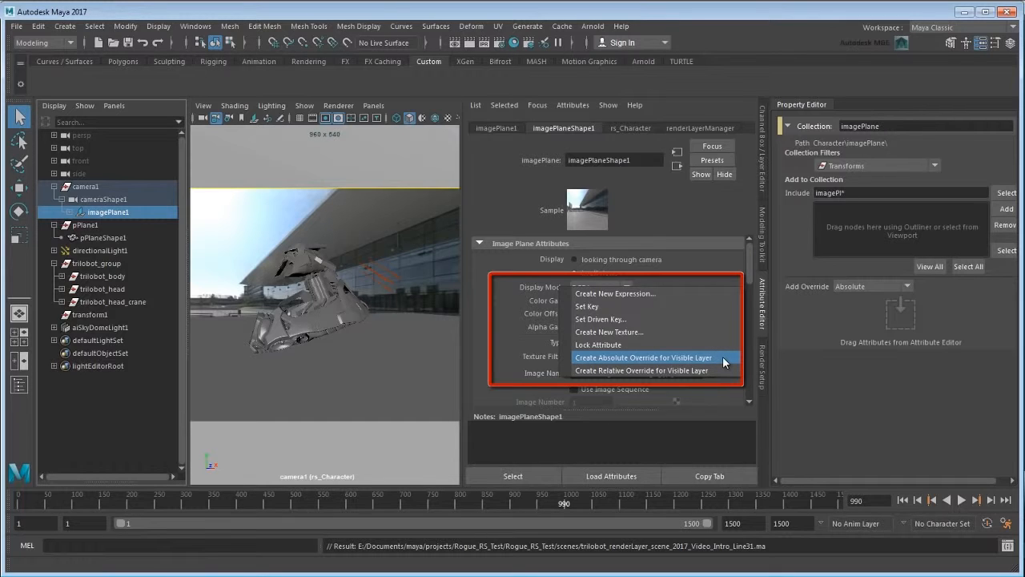
pyautogui.click(643, 357)
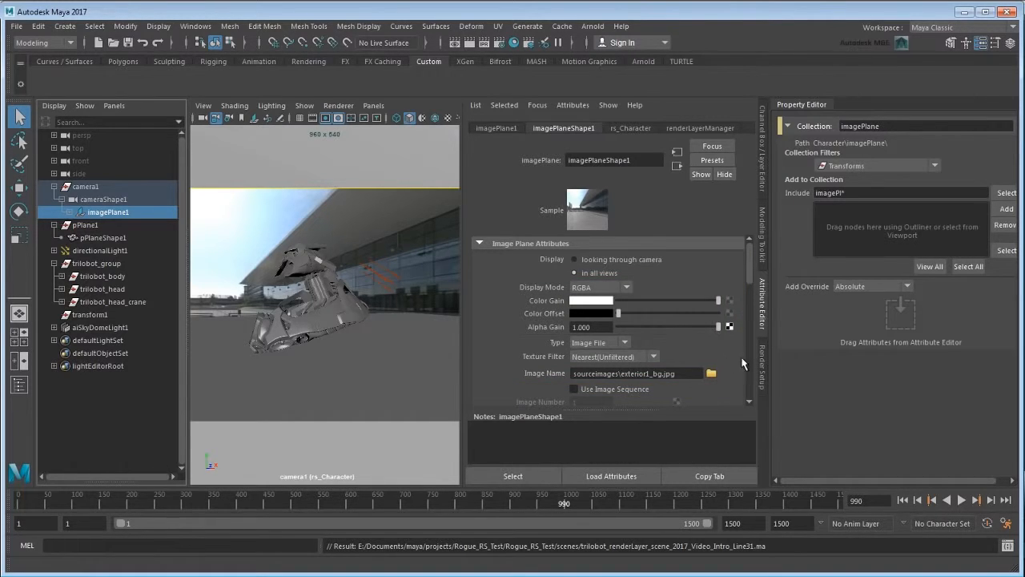
pyautogui.click(763, 370)
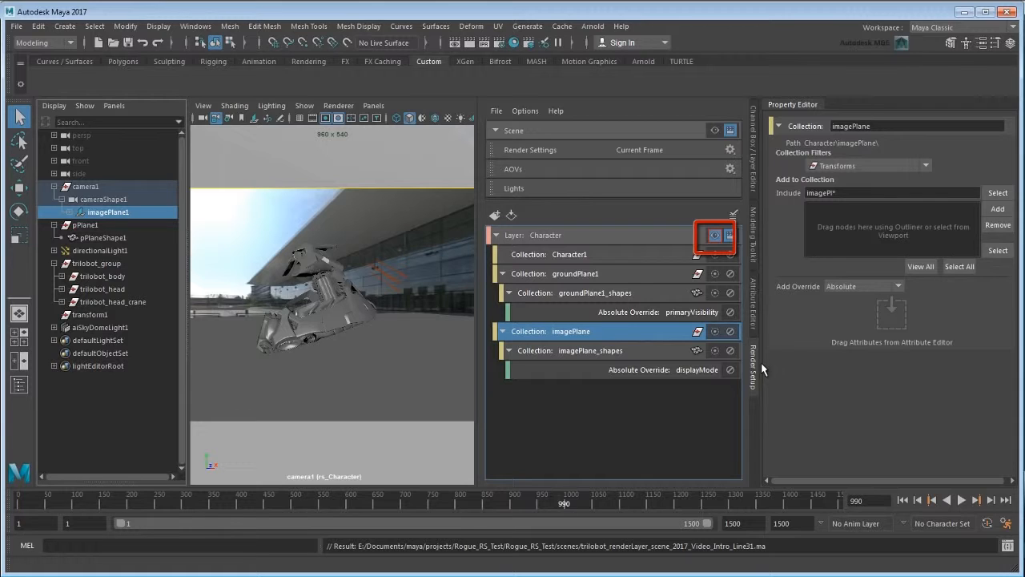
# - Check the Character layer's visibility and review the objects in the imagePlane_shapes collection
pyautogui.click(718, 237)
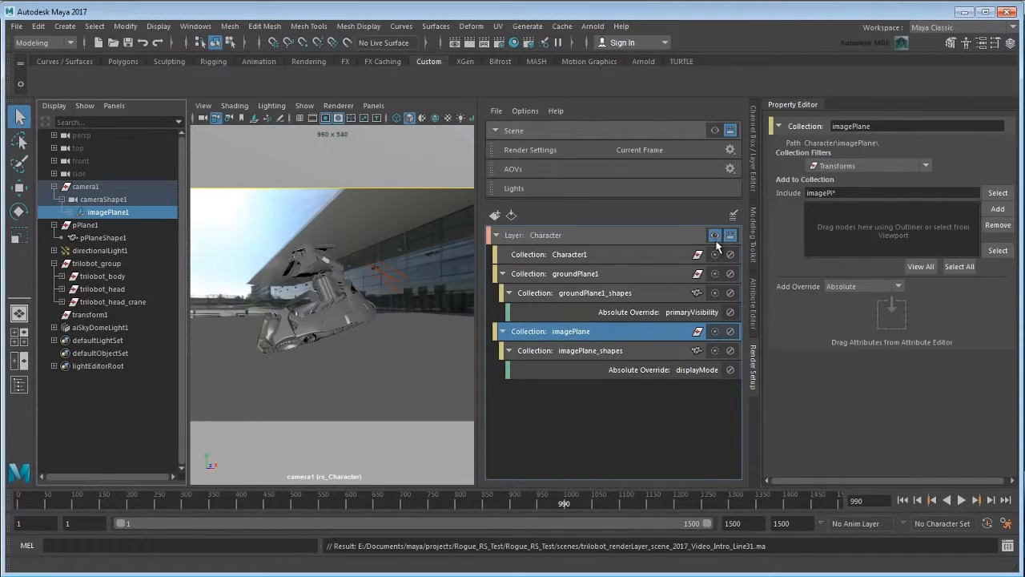
pyautogui.click(669, 351)
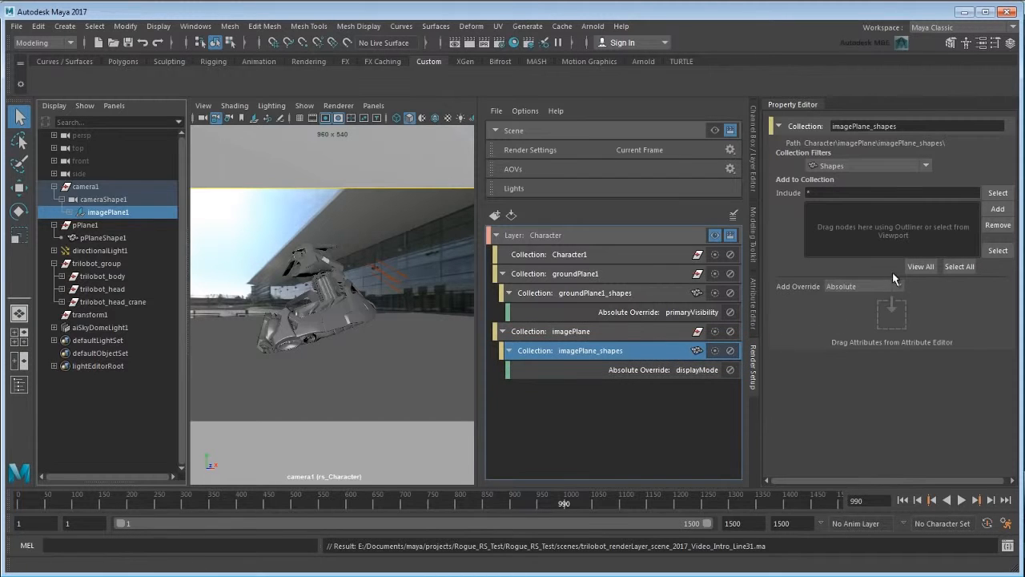
pyautogui.click(919, 266)
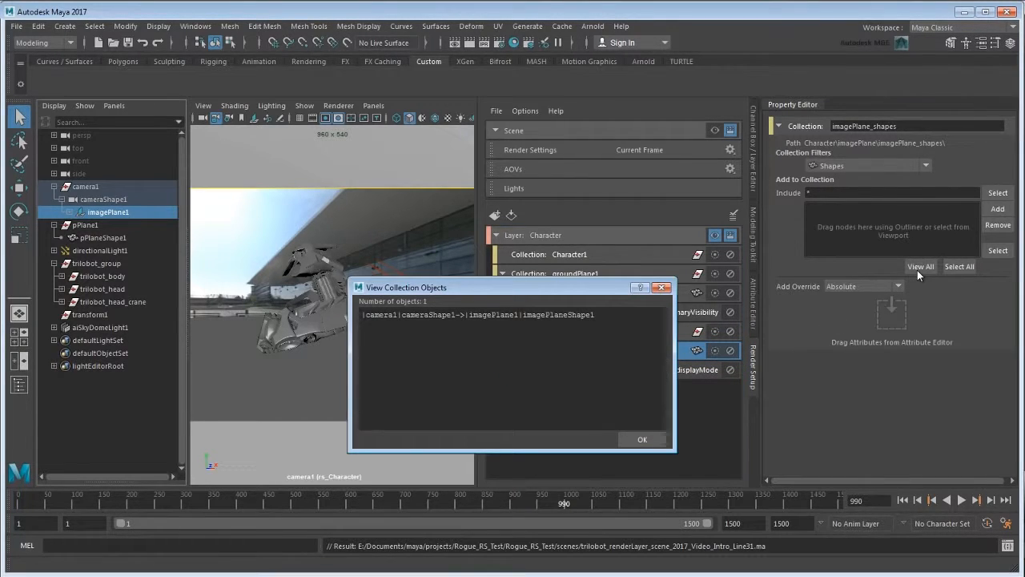
pyautogui.click(662, 287)
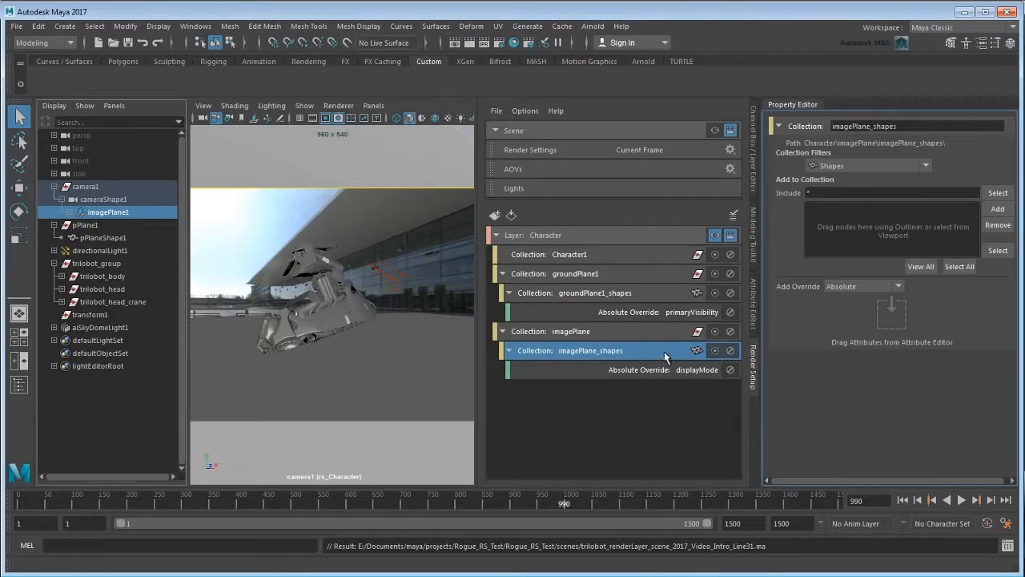
# - Set the displayMode override's Display Mode to None, and disable and re-enable the override to compare the result
pyautogui.click(668, 371)
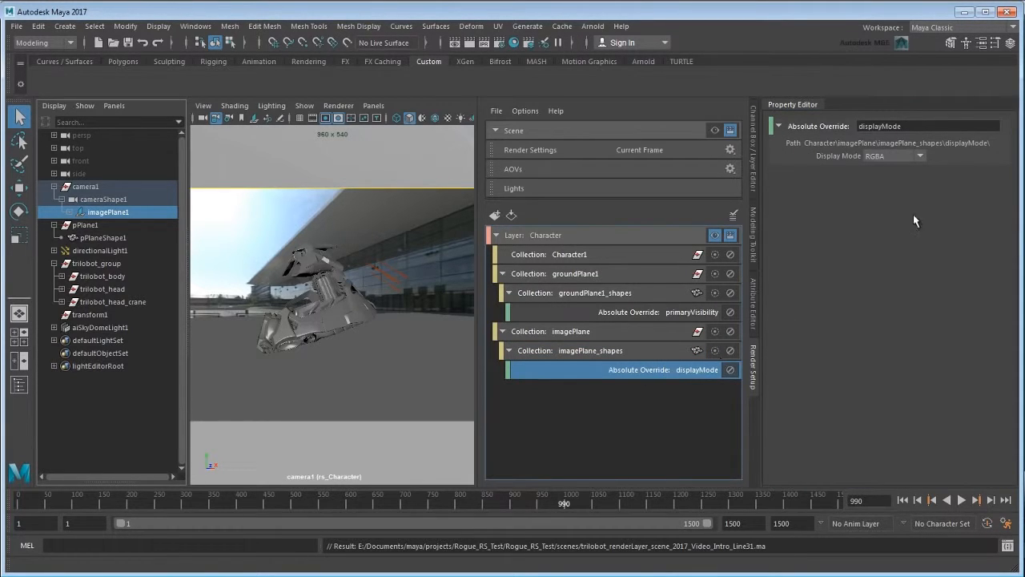
pyautogui.click(913, 154)
pyautogui.click(903, 170)
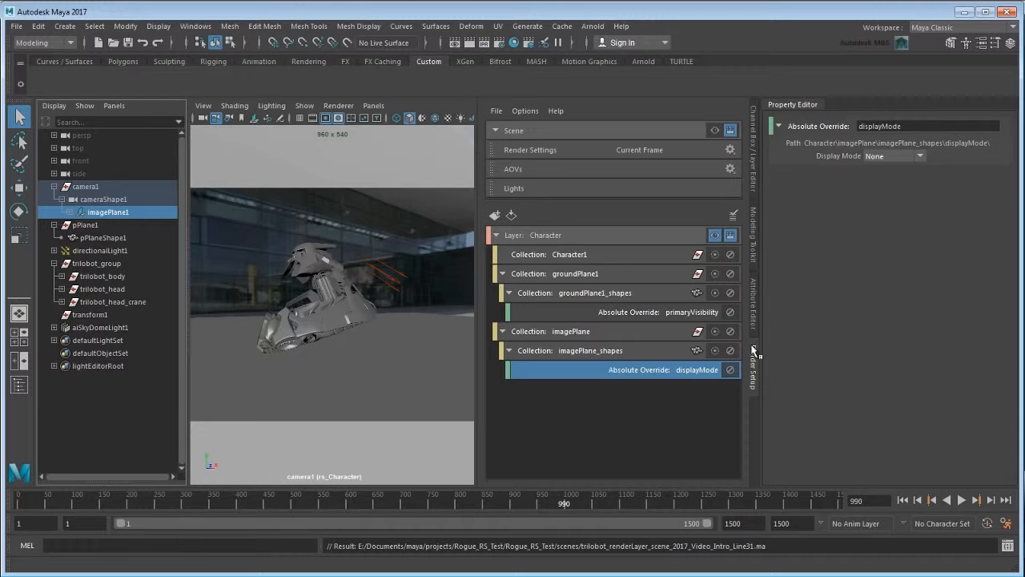
pyautogui.click(730, 370)
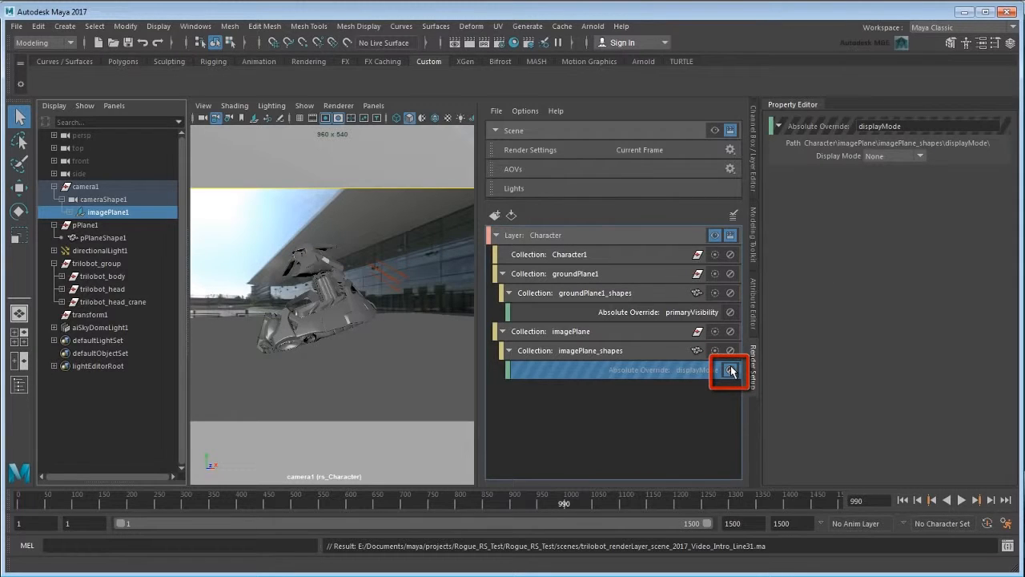
pyautogui.click(731, 369)
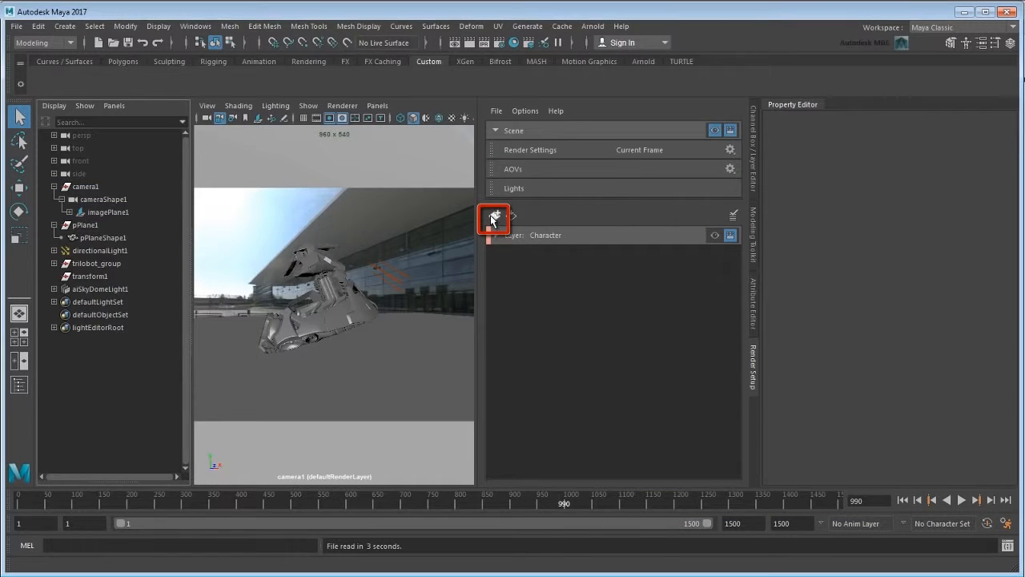
# - Create a second render layer and name it Shadow
pyautogui.click(494, 216)
pyautogui.doubleClick(565, 255)
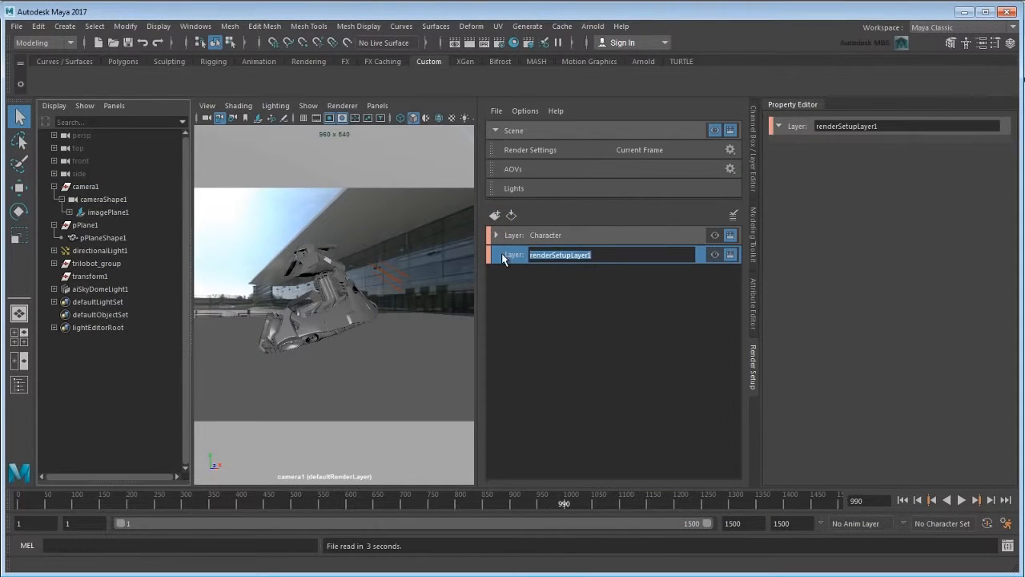
pyautogui.write('Shadow')
pyautogui.press('Return')
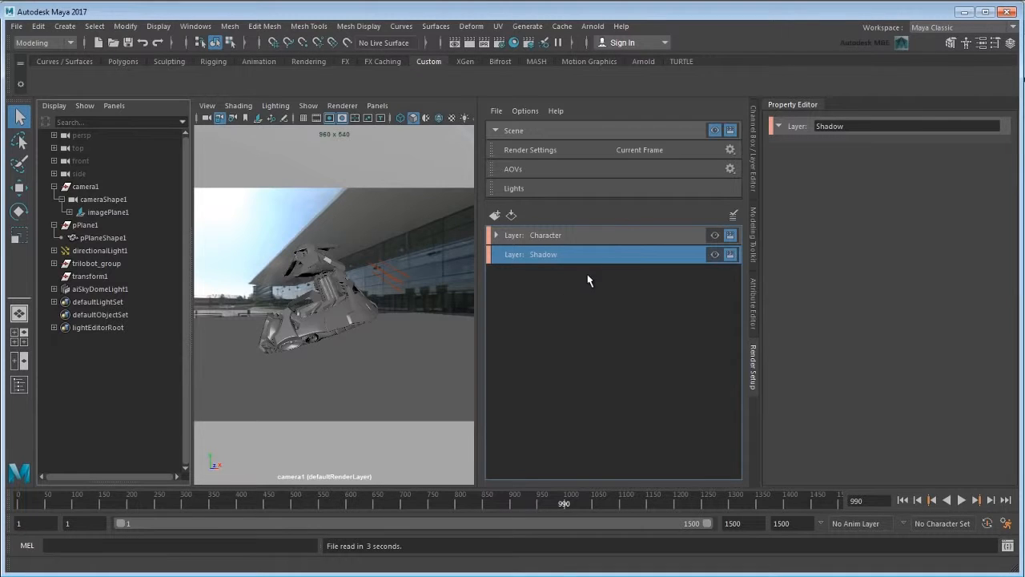
# - Create a collection named ShadowCasters in the Shadow layer
pyautogui.rightClick(614, 256)
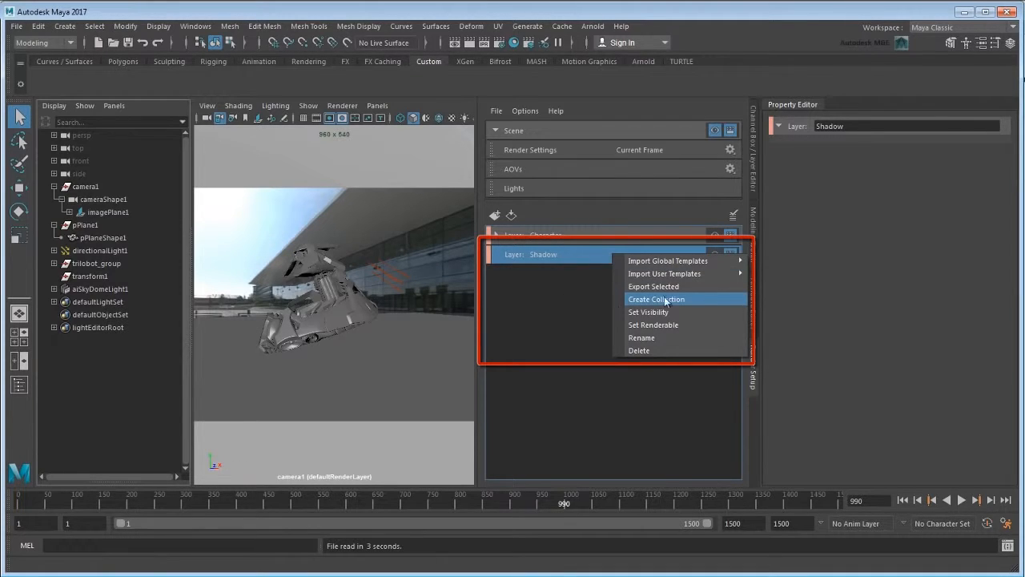
pyautogui.click(704, 299)
pyautogui.write('Shadow')
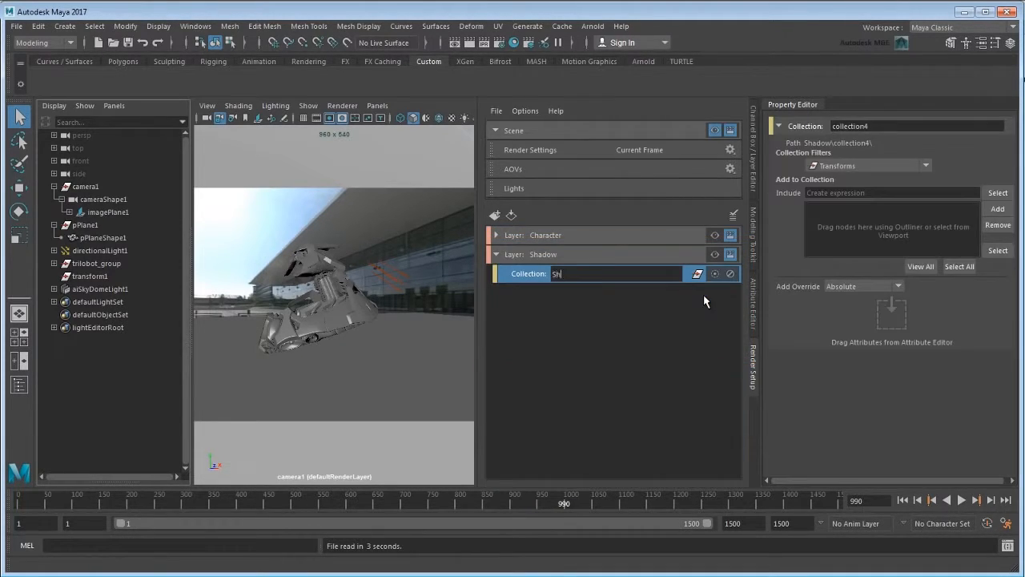
pyautogui.write('Casters')
pyautogui.press('Return')
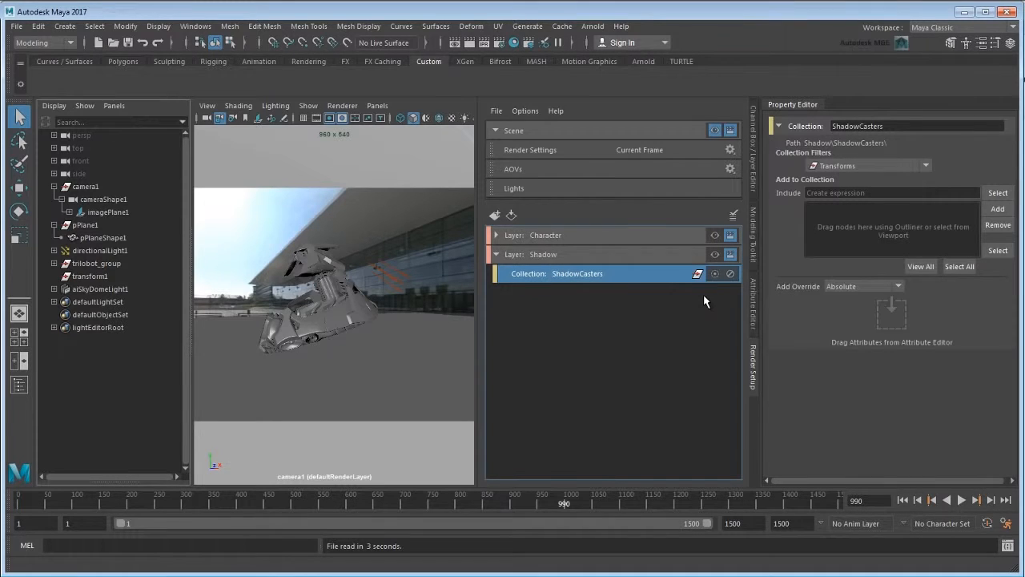
# - Include objects matching trilobot* in the ShadowCasters collection and make the Shadow layer the visible one
pyautogui.click(834, 194)
pyautogui.write('t')
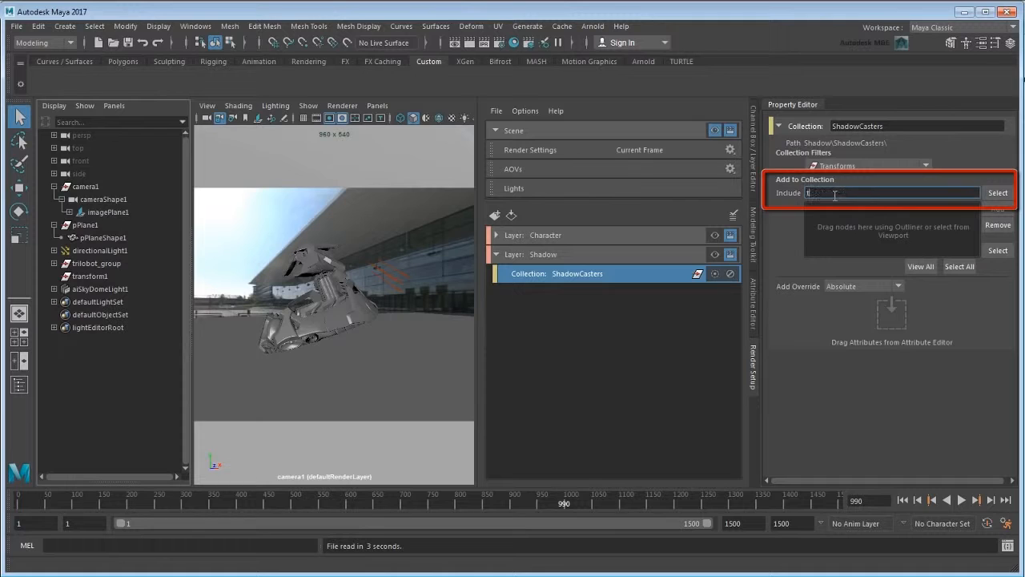
pyautogui.write('rilobot*')
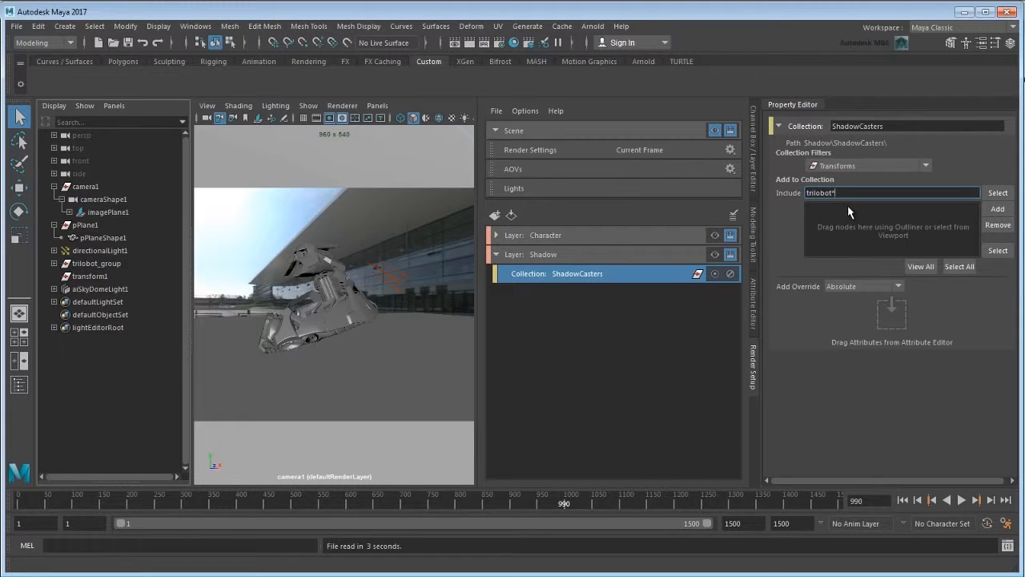
pyautogui.click(714, 254)
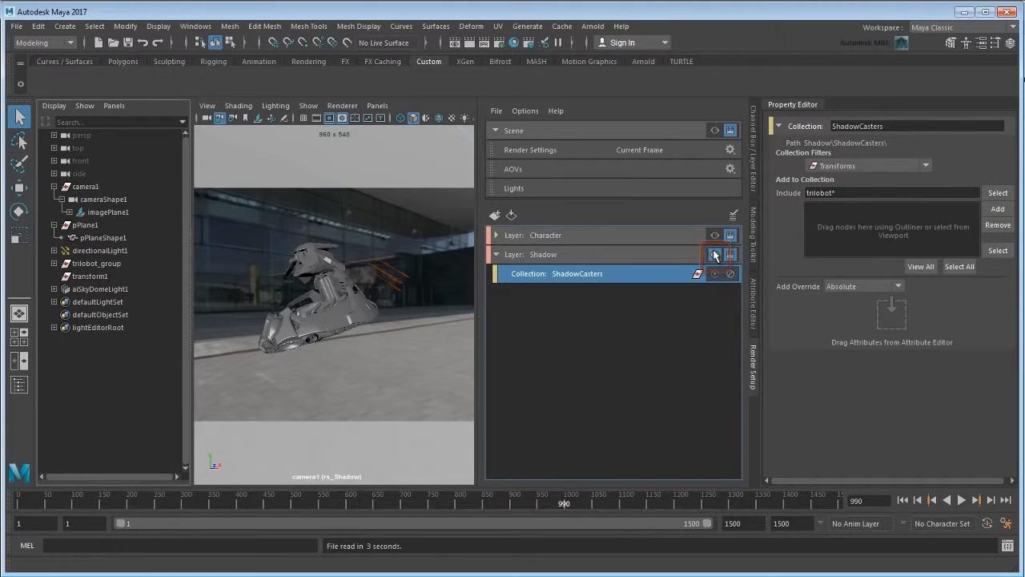
# - Add an absolute Primary Visibility override to ShadowCasters, using pPlaneShape1's render stats, and turn Primary Visibility off in it
pyautogui.click(133, 241)
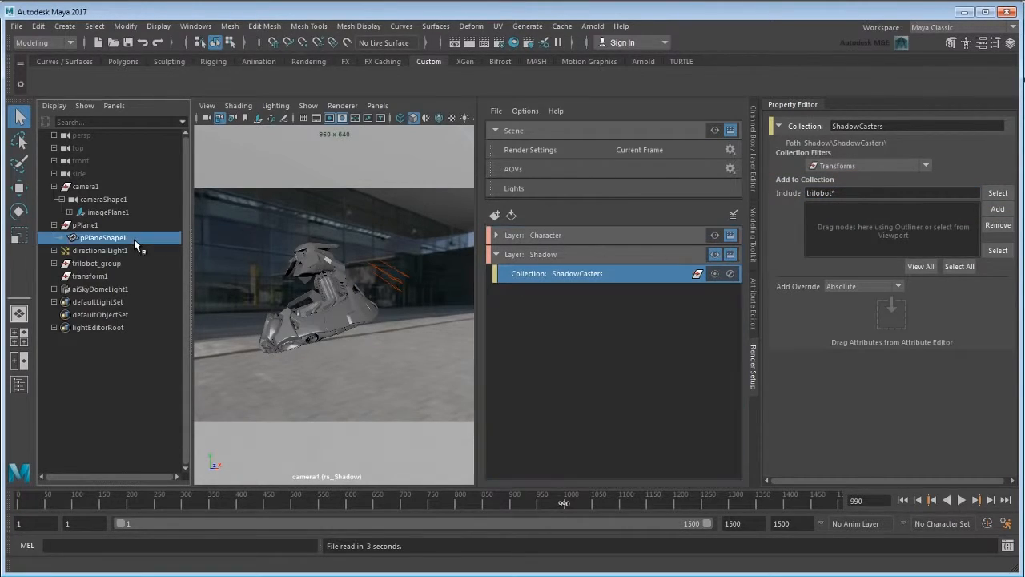
pyautogui.click(751, 309)
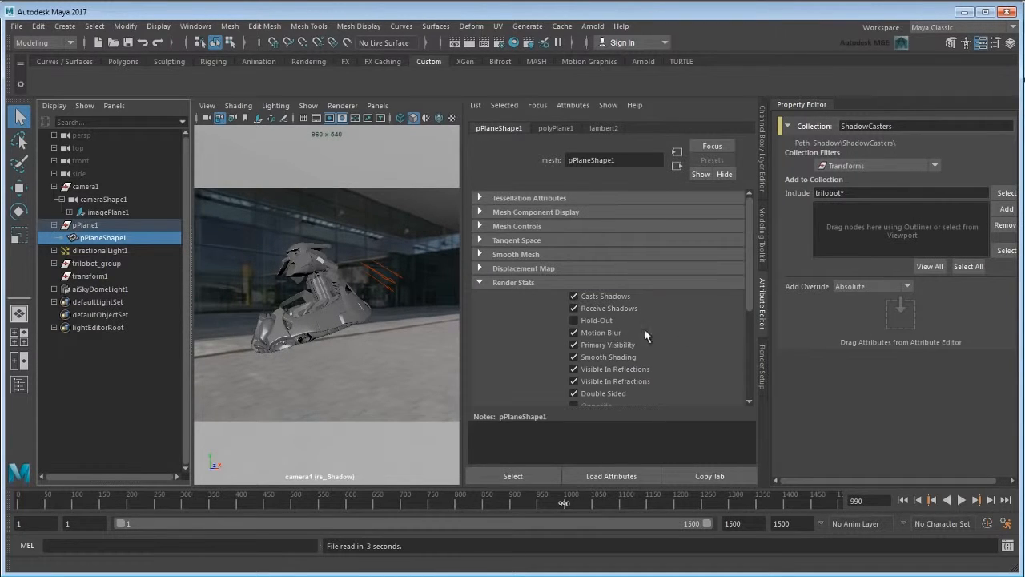
pyautogui.moveTo(618, 346); pyautogui.dragTo(630, 346, button='middle')
pyautogui.click(763, 366)
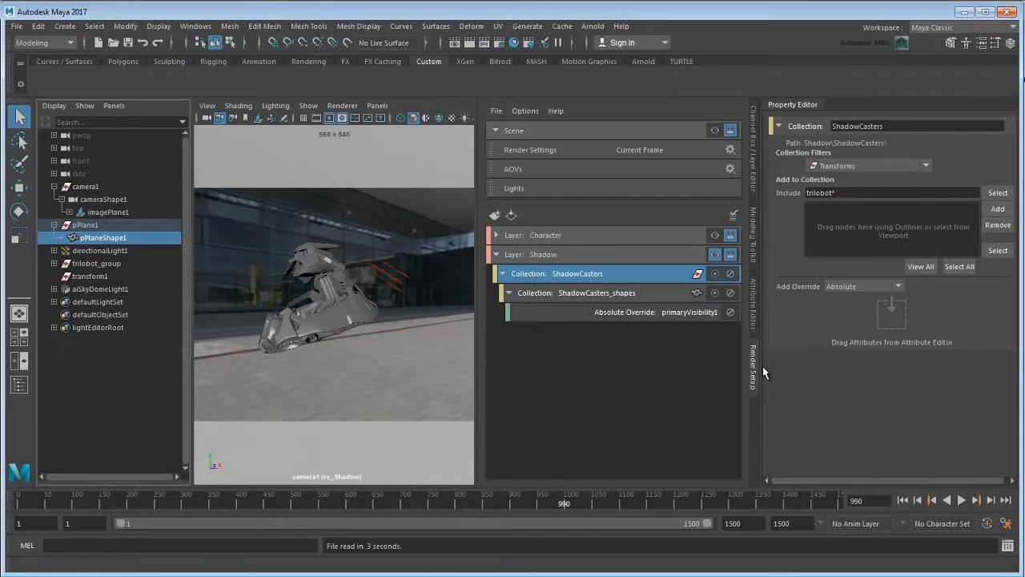
pyautogui.click(683, 314)
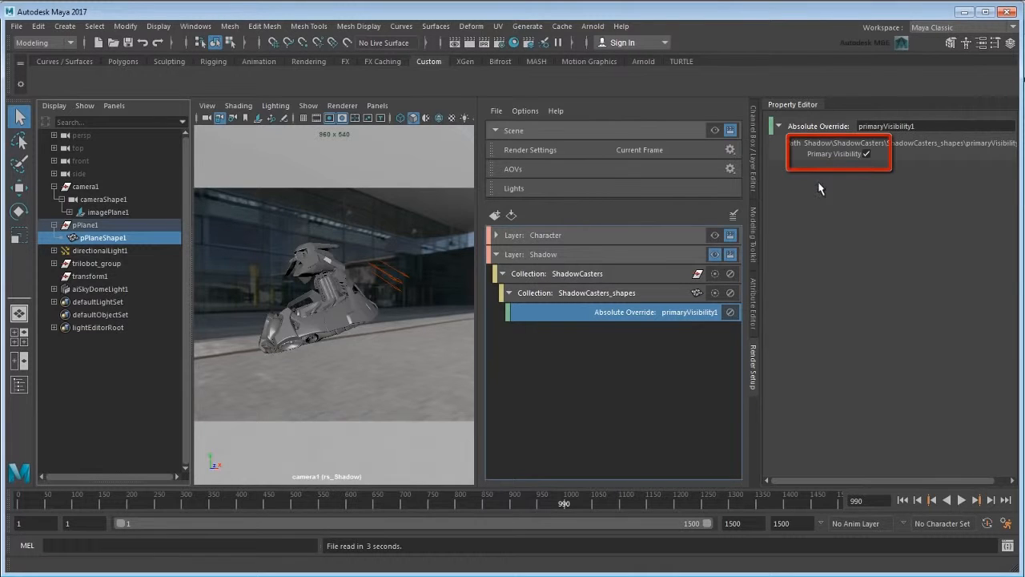
pyautogui.click(865, 153)
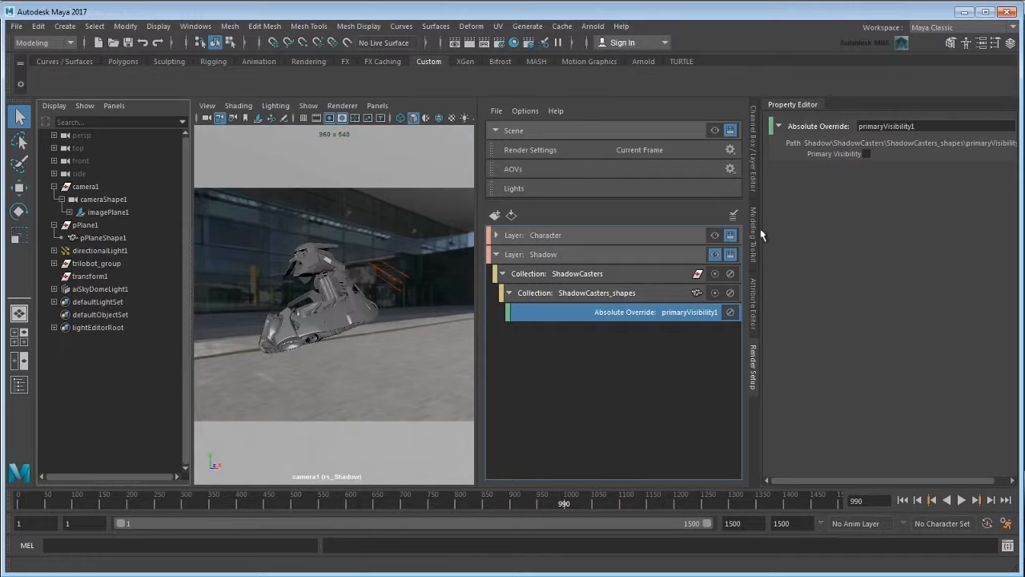
# - Create a collection named groundPlane2 in the Shadow layer and add pPlane1 to it
pyautogui.click(654, 254)
pyautogui.rightClick(653, 254)
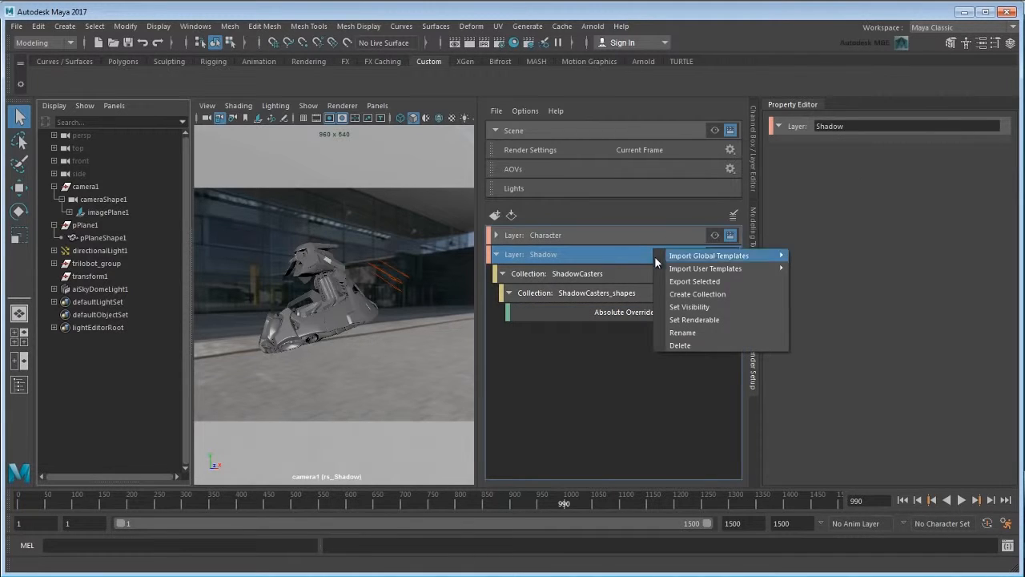
pyautogui.click(745, 295)
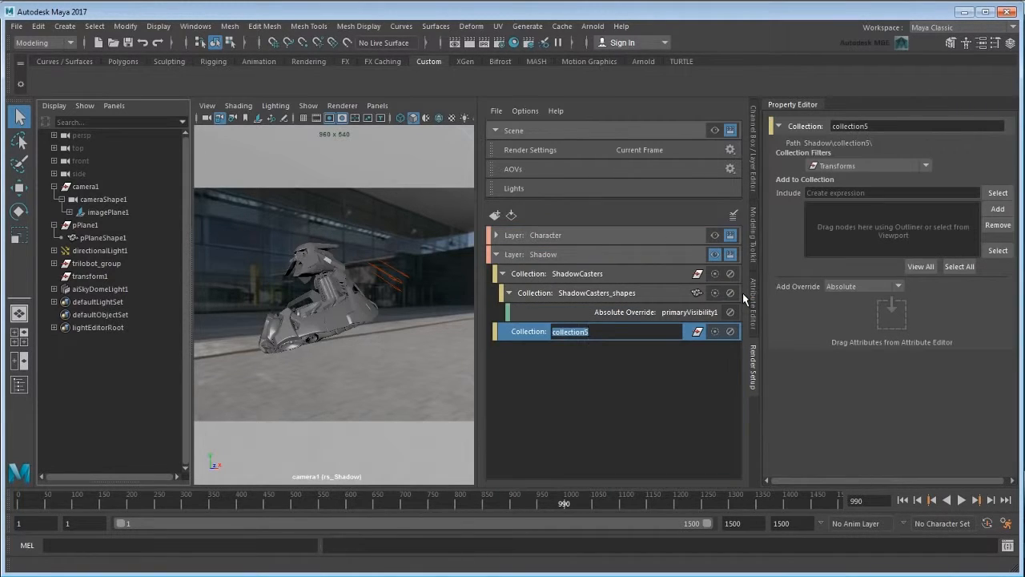
pyautogui.write('groundPlane2')
pyautogui.press('Return')
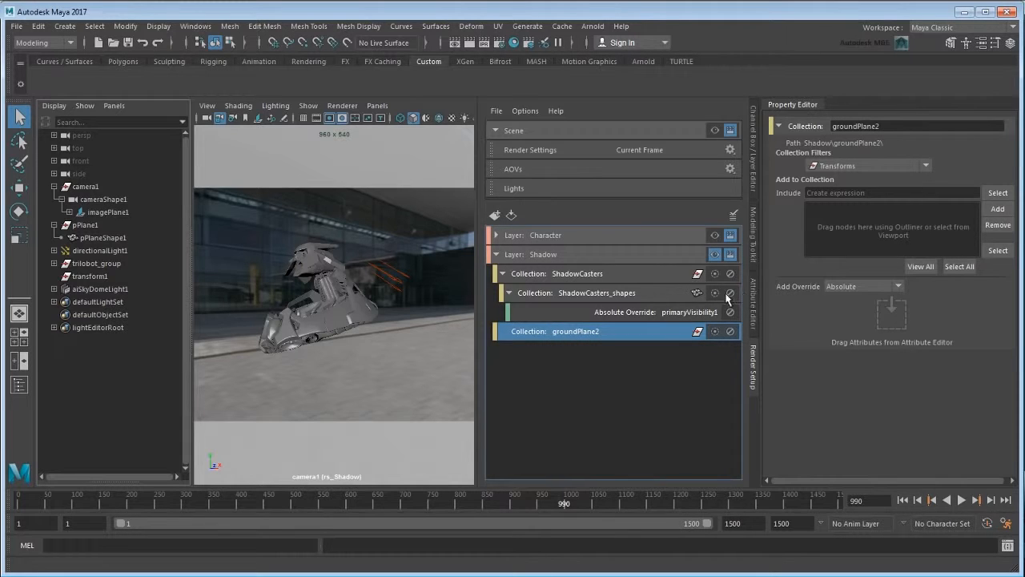
pyautogui.click(159, 227)
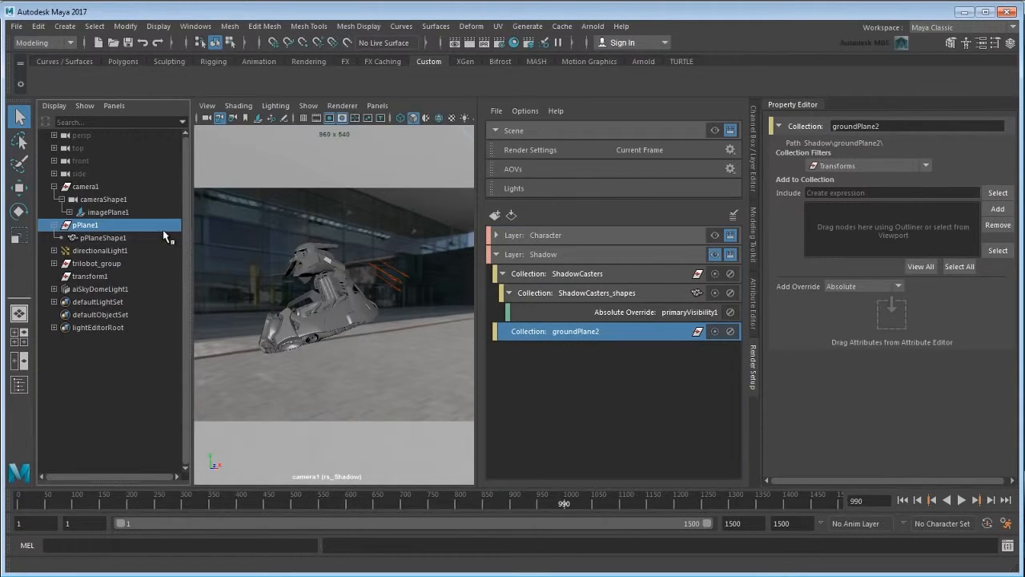
pyautogui.click(999, 209)
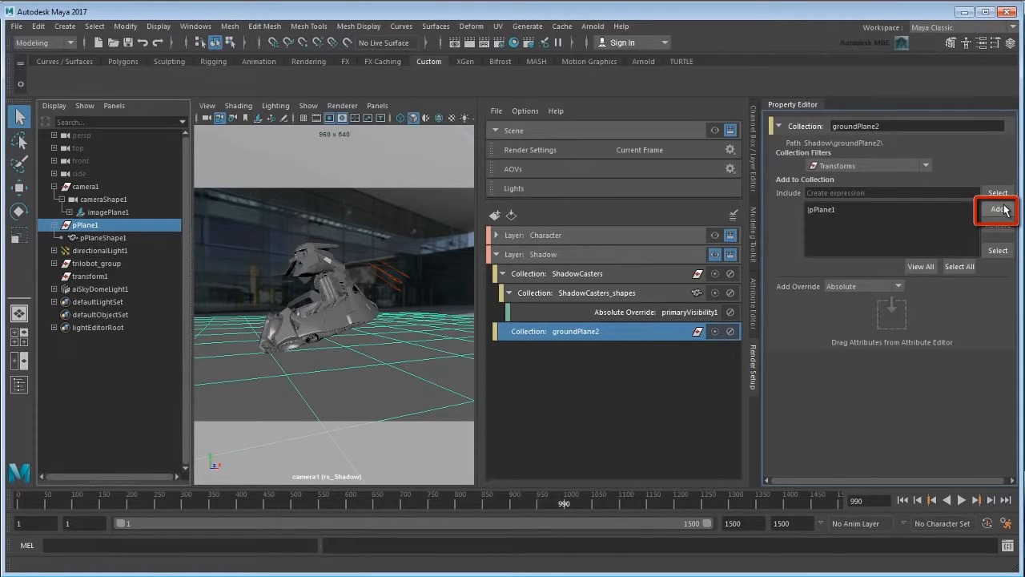
# - Create a material override on the groundPlane2 collection, keeping its default name
pyautogui.rightClick(630, 334)
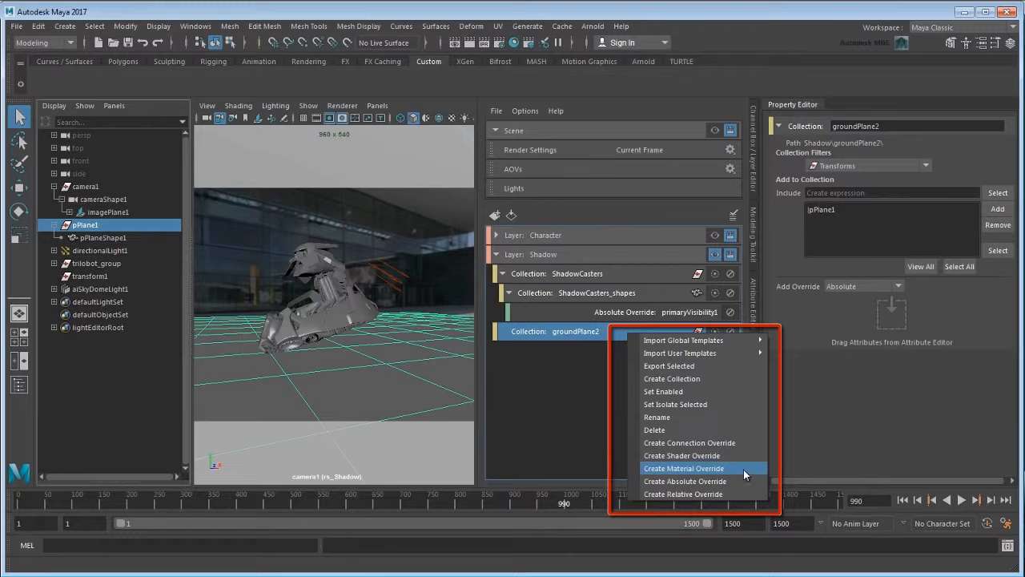
pyautogui.click(744, 469)
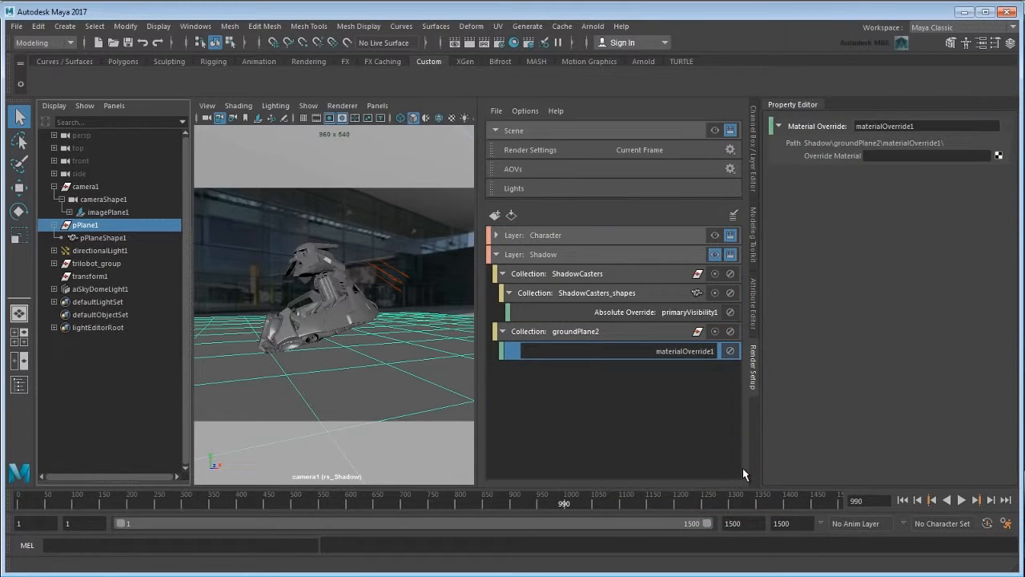
pyautogui.click(683, 392)
pyautogui.click(671, 354)
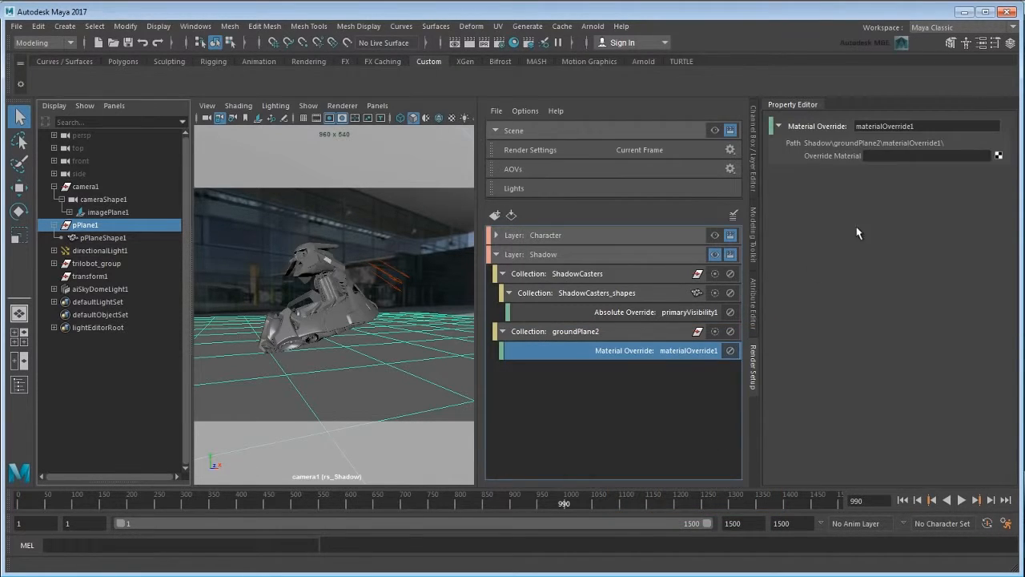
# - Assign a new aiShadowCatcher shader as the override material and show assigned materials in the Outliner
pyautogui.click(999, 156)
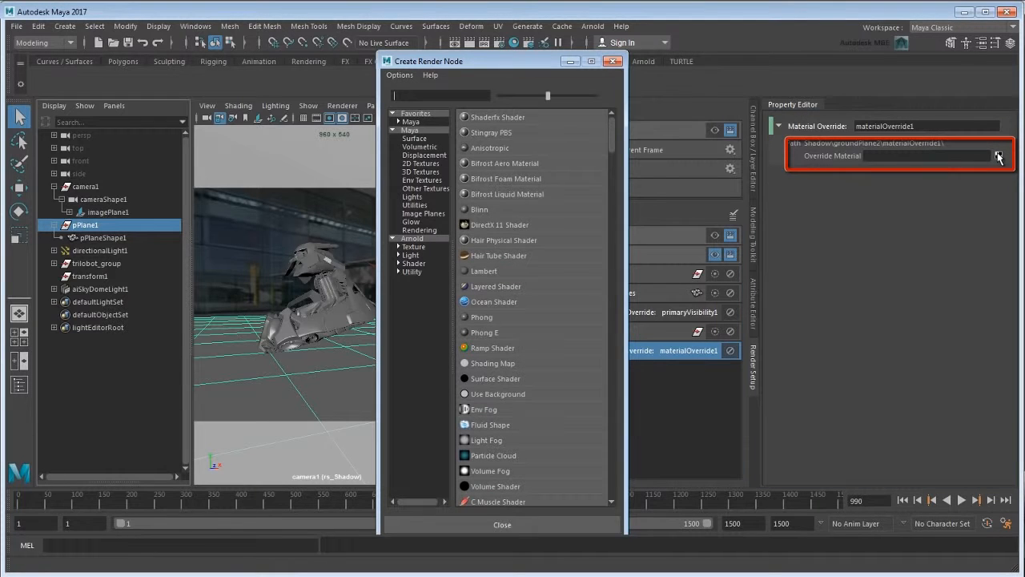
pyautogui.write('aiS')
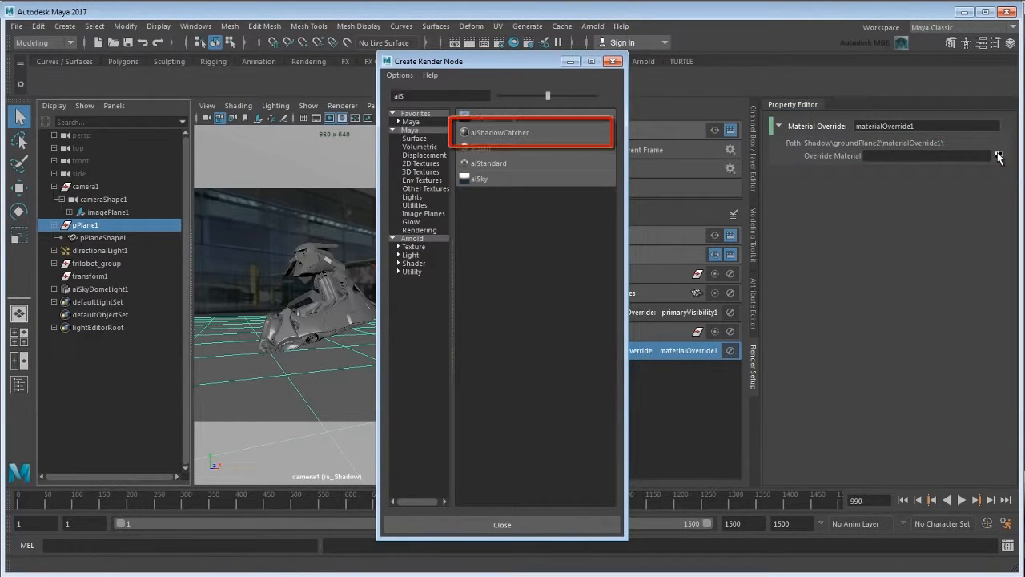
pyautogui.click(576, 130)
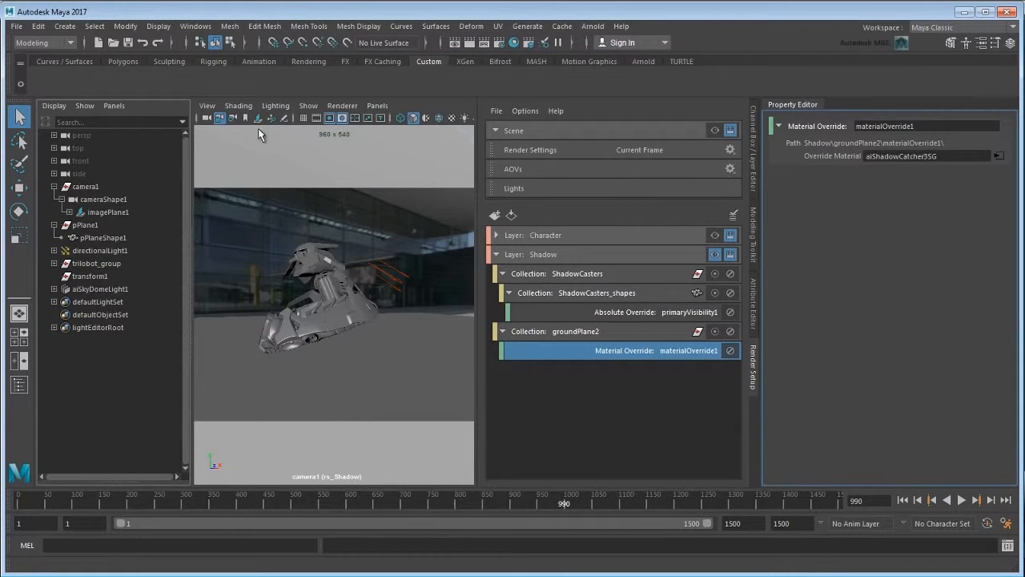
pyautogui.click(55, 106)
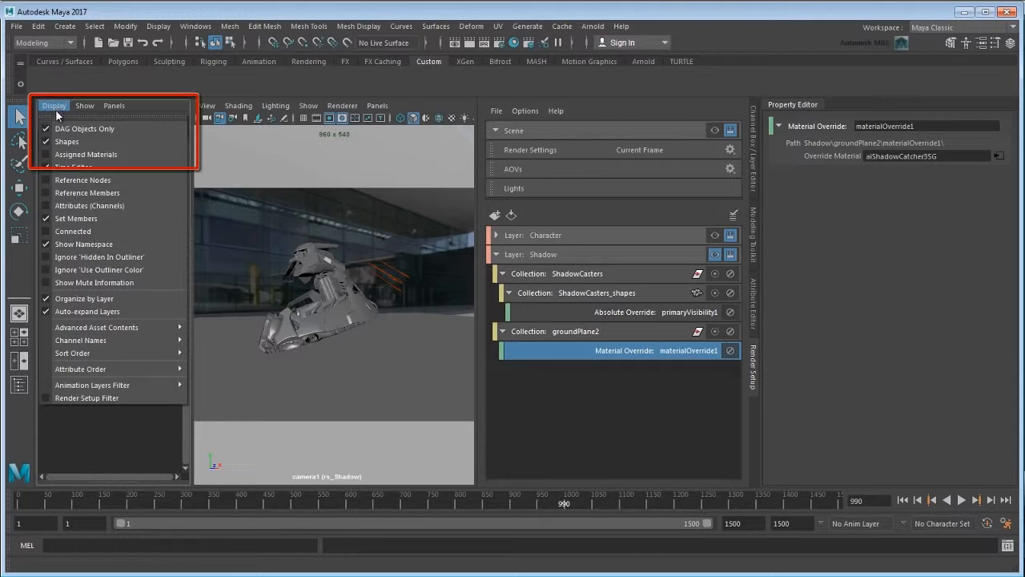
pyautogui.click(130, 153)
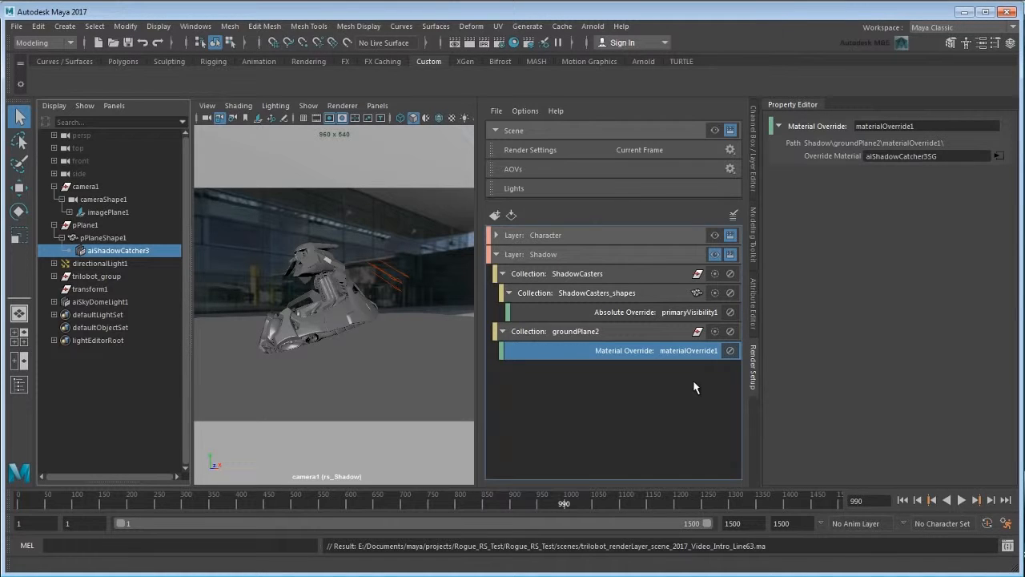
# - Create a collection named imagePlane2 in the Shadow layer and add imagePlane1 to it
pyautogui.click(653, 254)
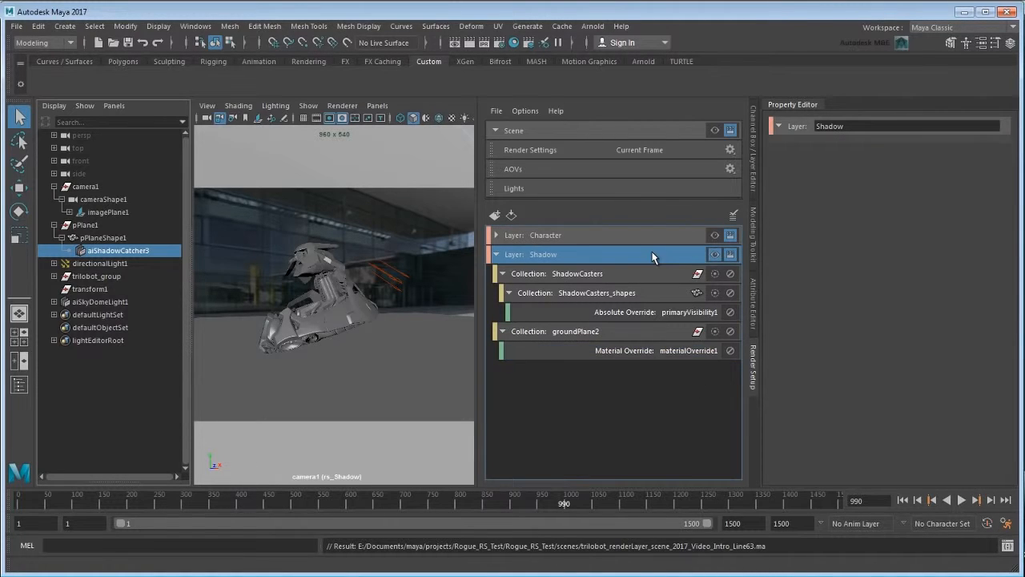
pyautogui.rightClick(652, 254)
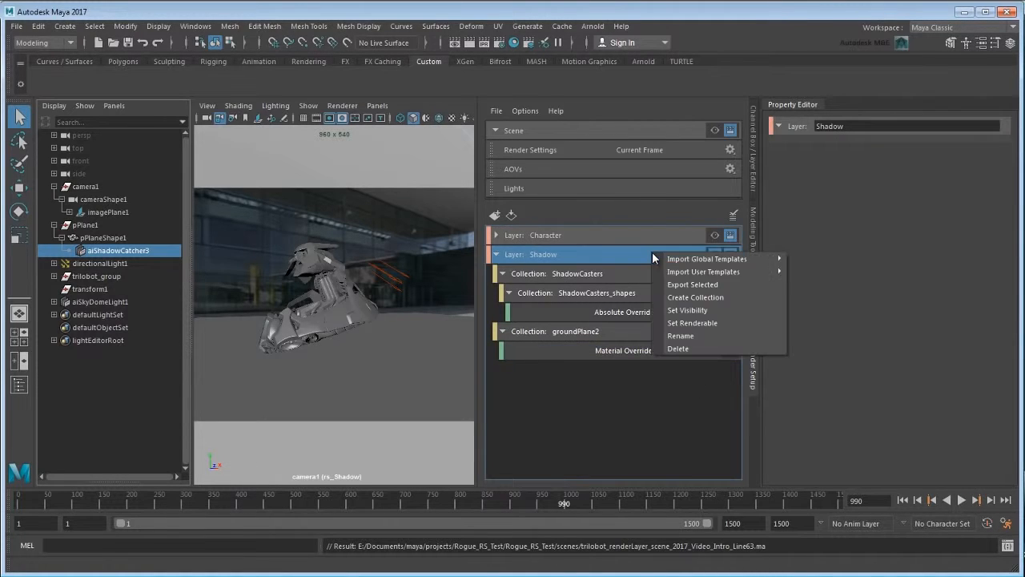
pyautogui.click(739, 297)
pyautogui.write('image')
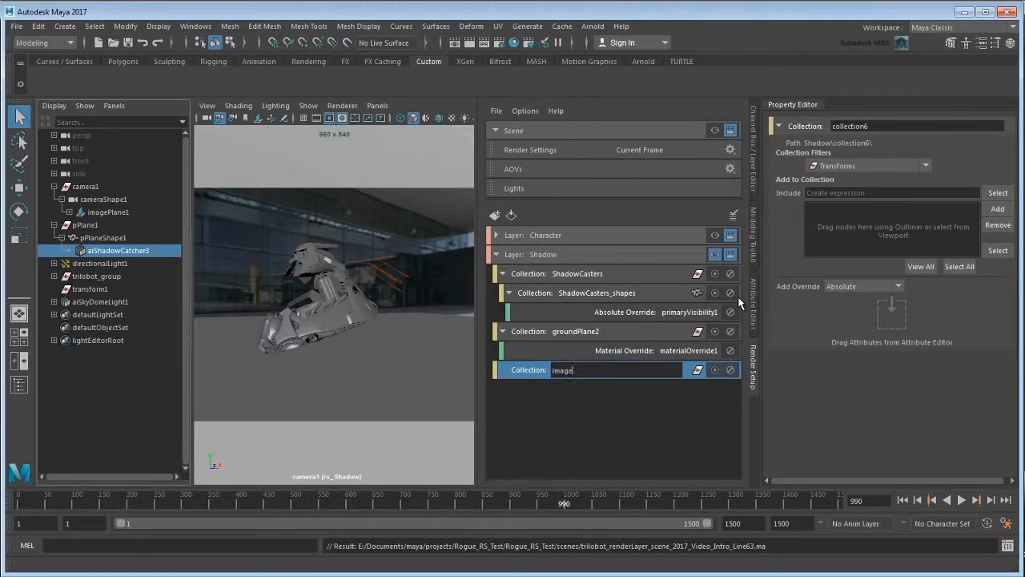
pyautogui.write('Plane2')
pyautogui.press('Return')
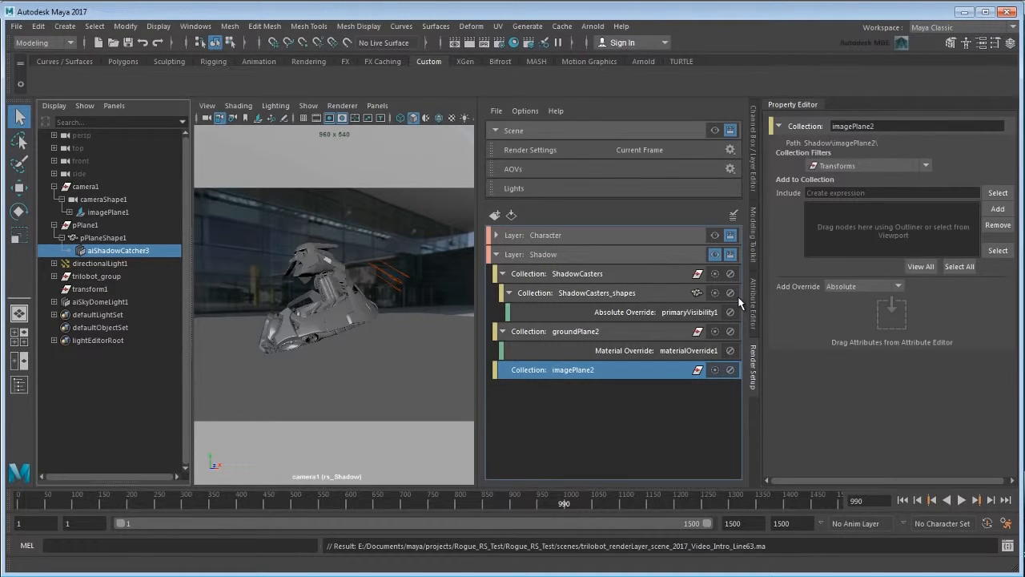
pyautogui.click(135, 212)
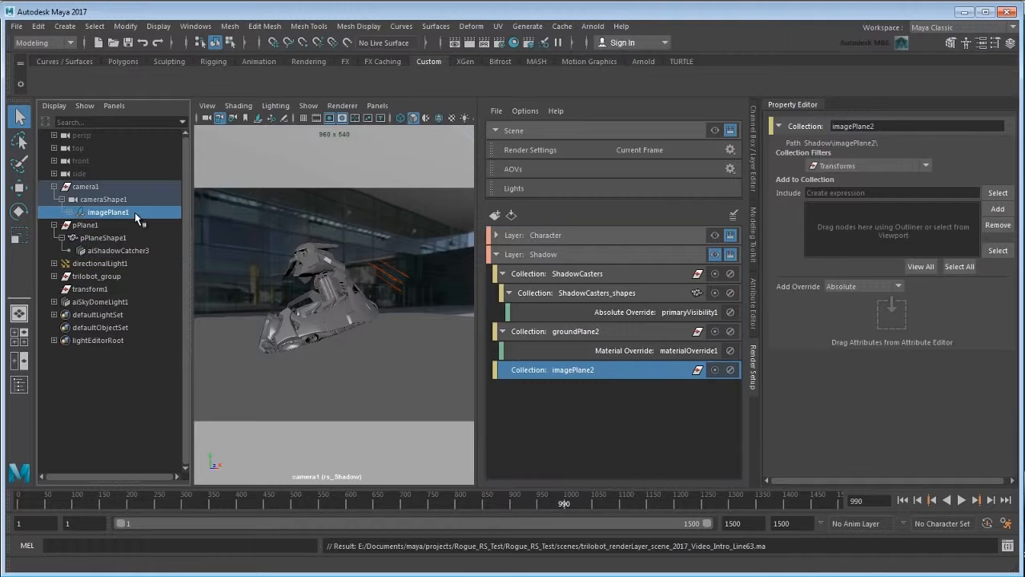
pyautogui.click(999, 210)
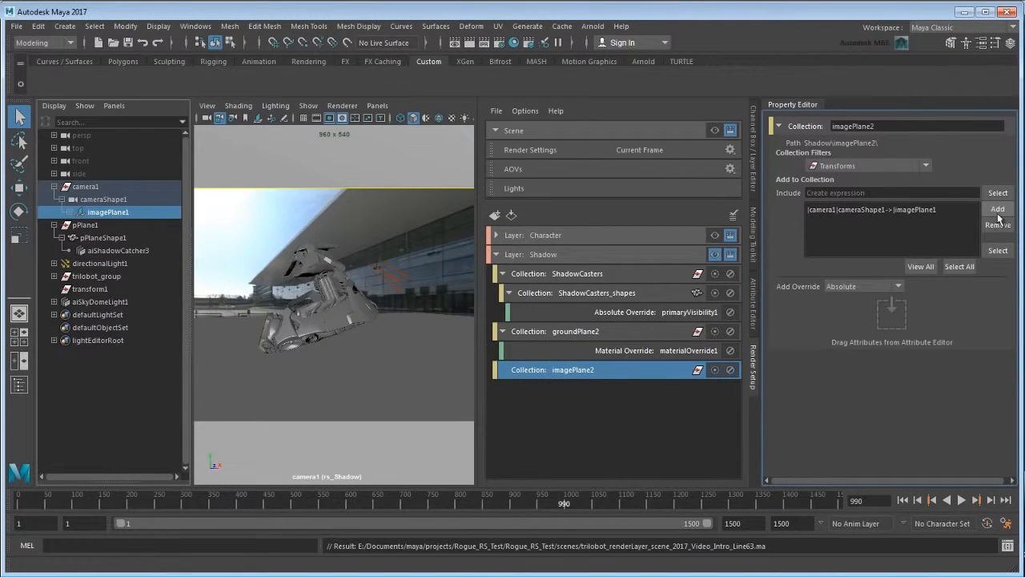
# - Add an absolute override of the image plane's Display Mode to the imagePlane2 collection and change the mode in that override
pyautogui.click(755, 325)
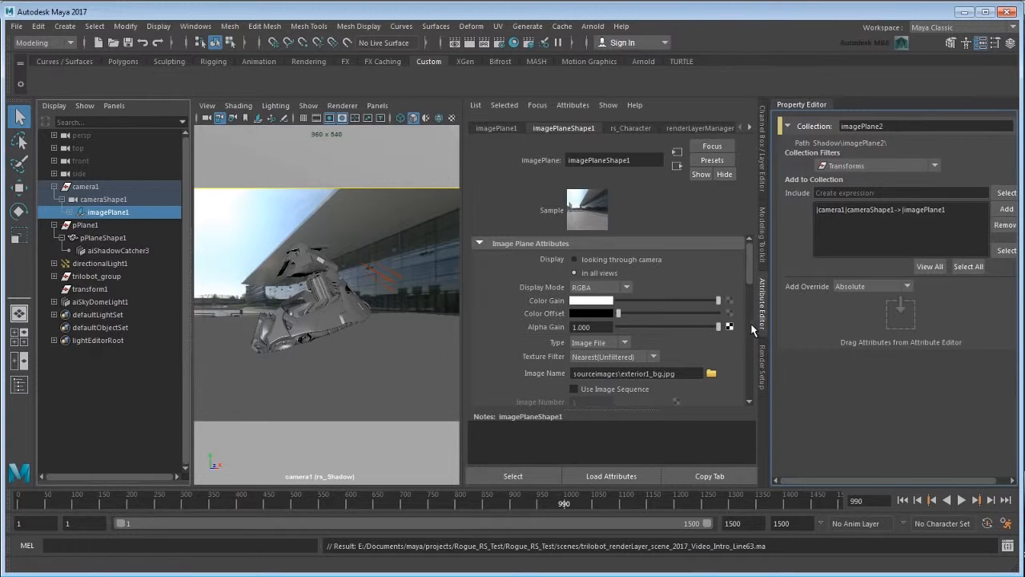
pyautogui.moveTo(555, 288); pyautogui.dragTo(896, 322)
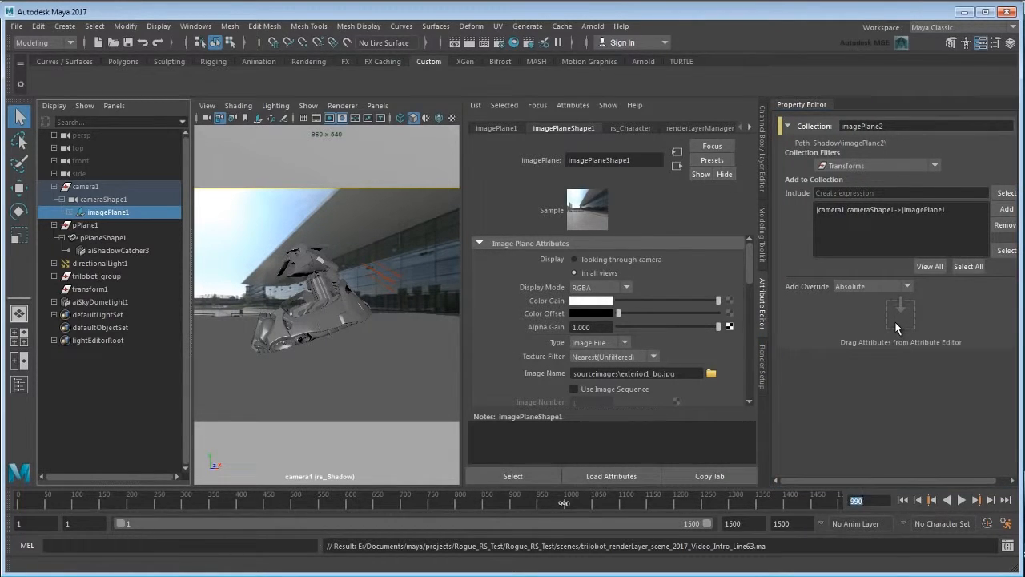
pyautogui.click(762, 369)
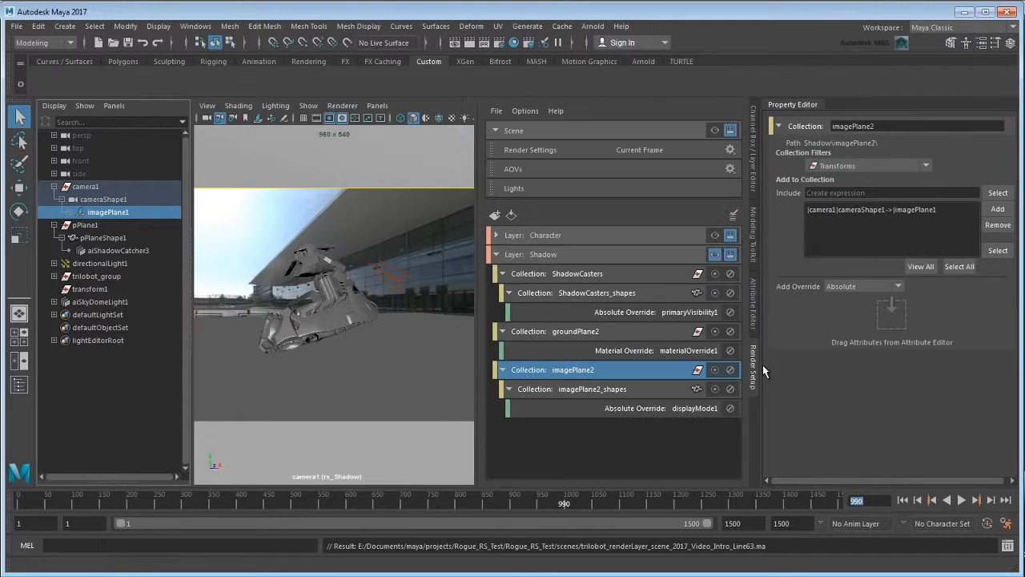
pyautogui.click(693, 409)
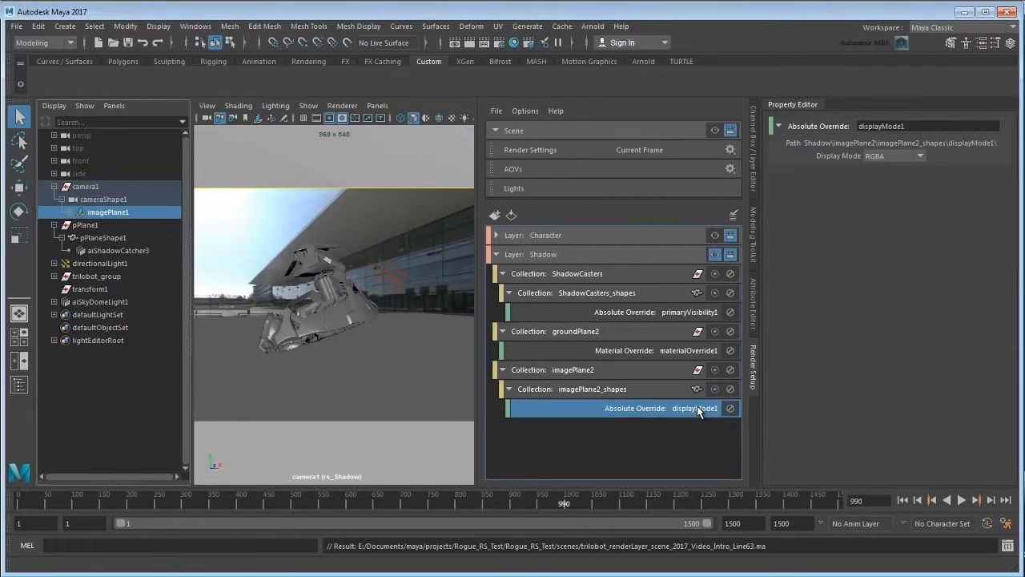
pyautogui.click(910, 156)
pyautogui.click(909, 167)
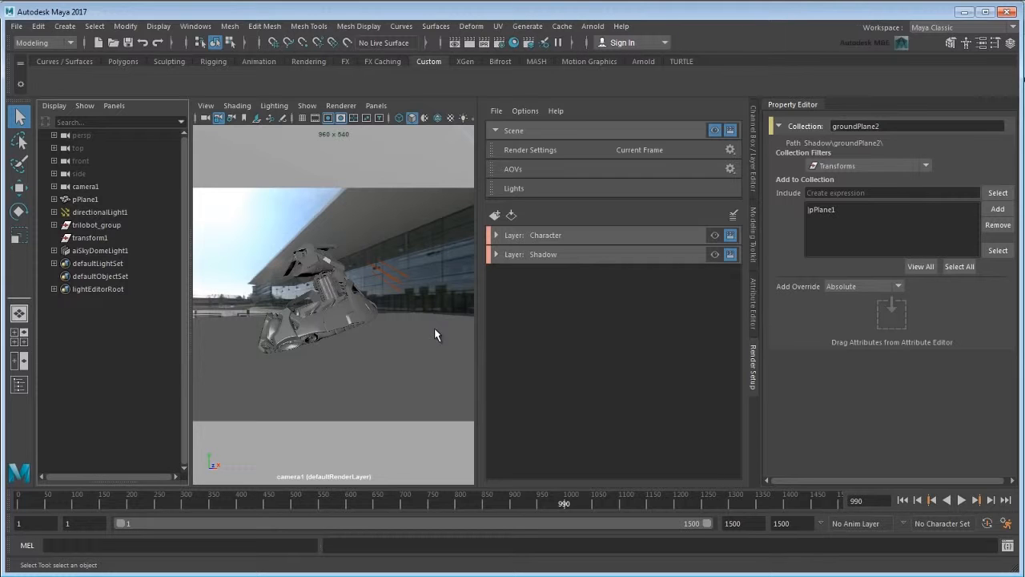
# - Assign a new aiShadowCatcher material directly to the ground plane pPlane1
pyautogui.click(435, 328)
pyautogui.rightClick(435, 230)
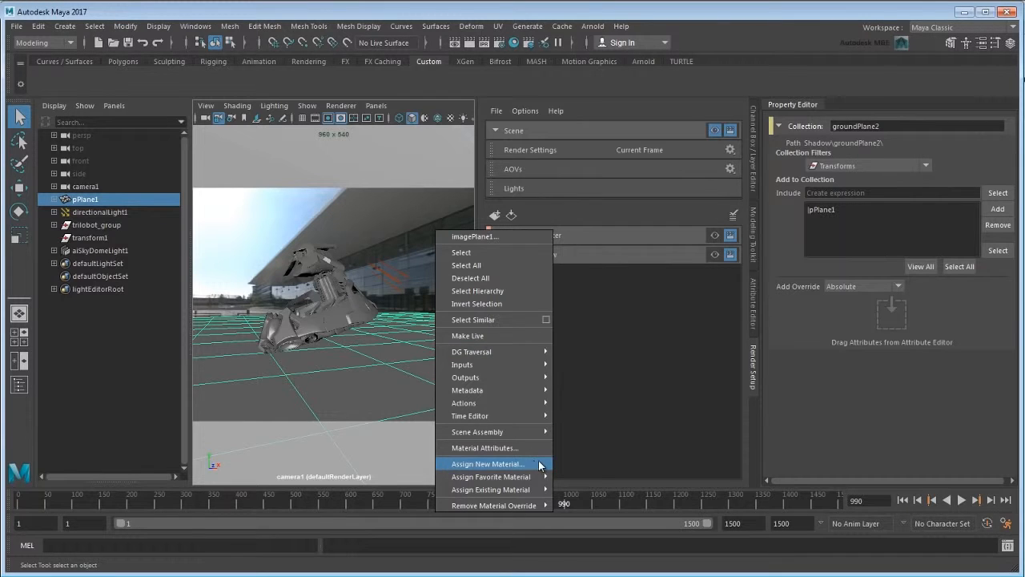
pyautogui.click(489, 463)
pyautogui.write('aiS')
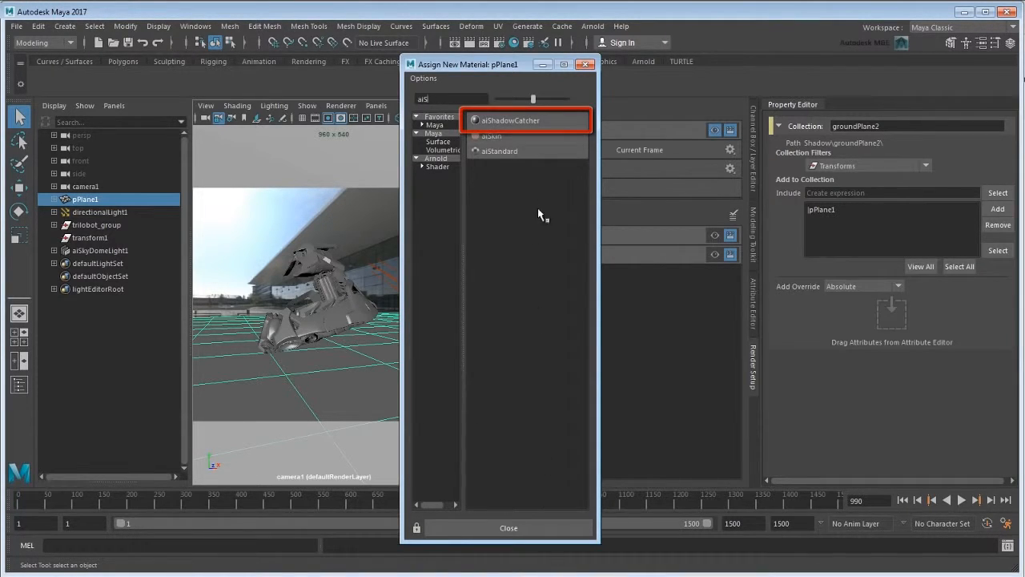
pyautogui.click(545, 120)
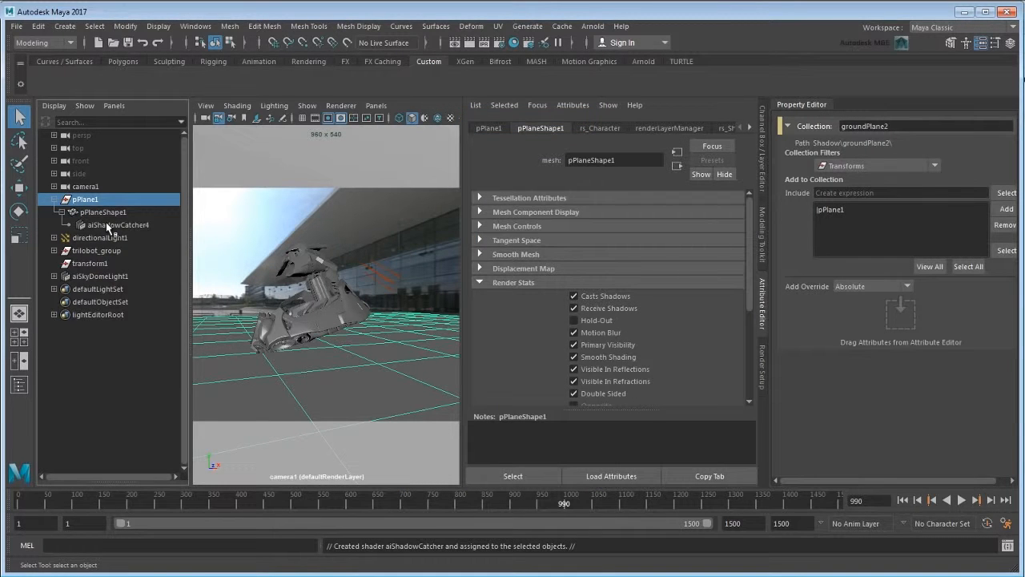
# - Enable transparency on the ground plane's aiShadowCatcher4 material and open the Arnold attributes of pPlaneShape1
pyautogui.click(109, 225)
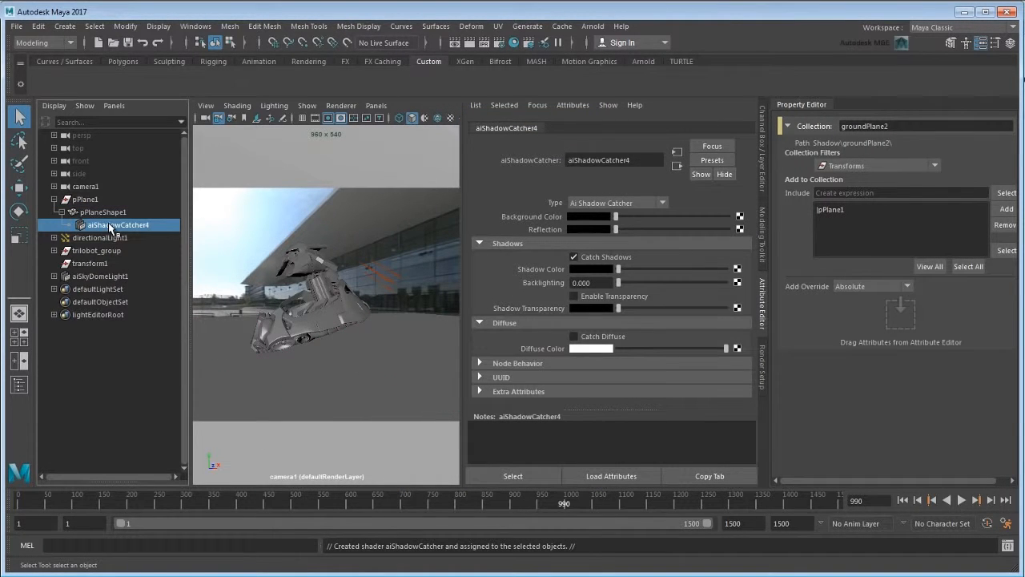
pyautogui.click(599, 296)
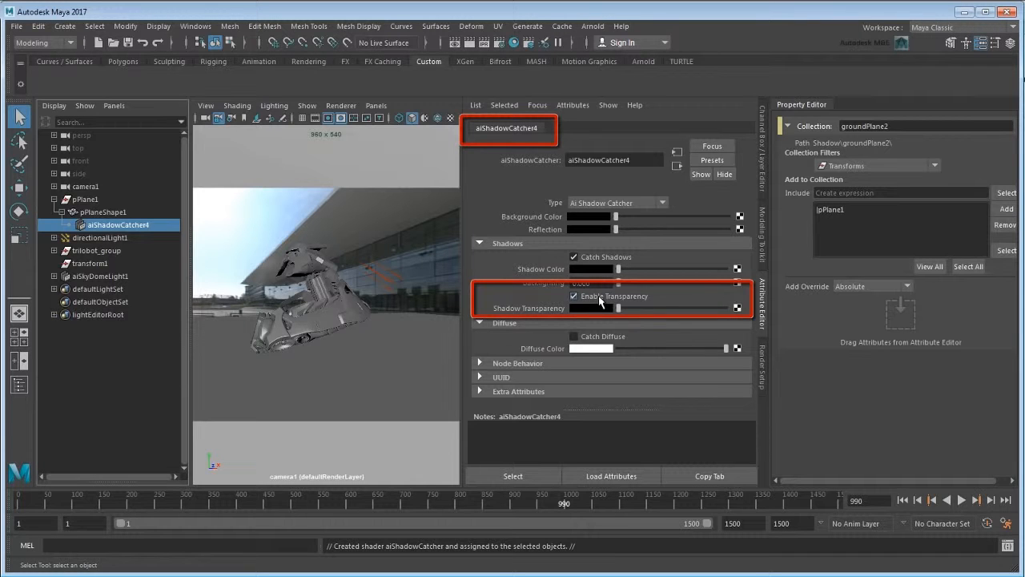
pyautogui.click(116, 212)
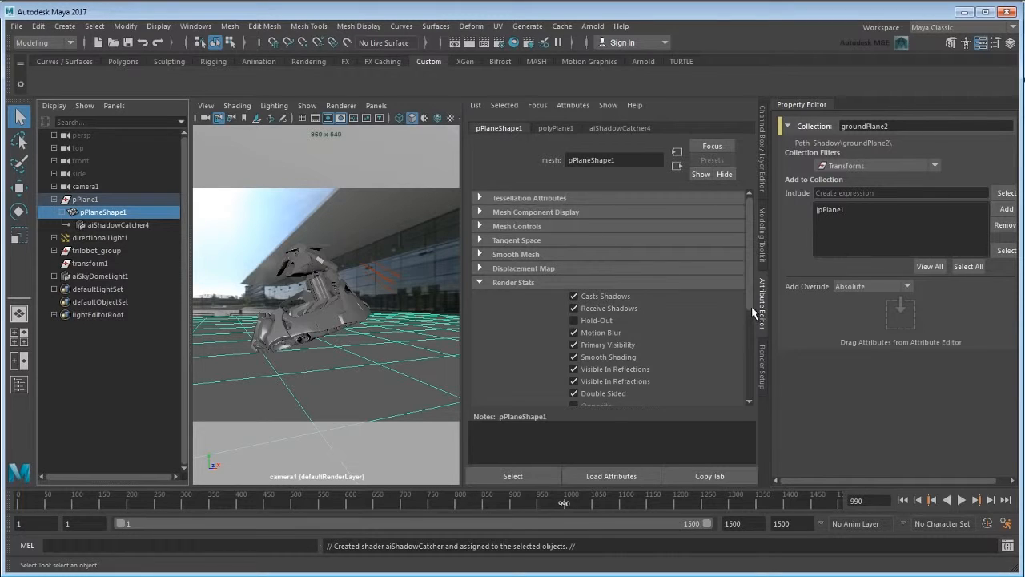
pyautogui.moveTo(753, 312); pyautogui.dragTo(751, 400)
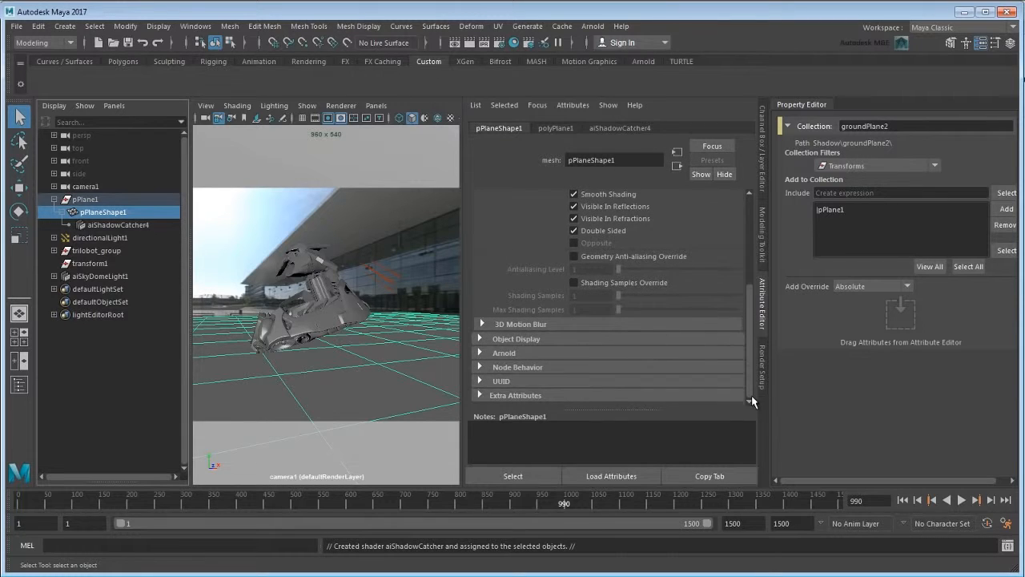
pyautogui.click(561, 353)
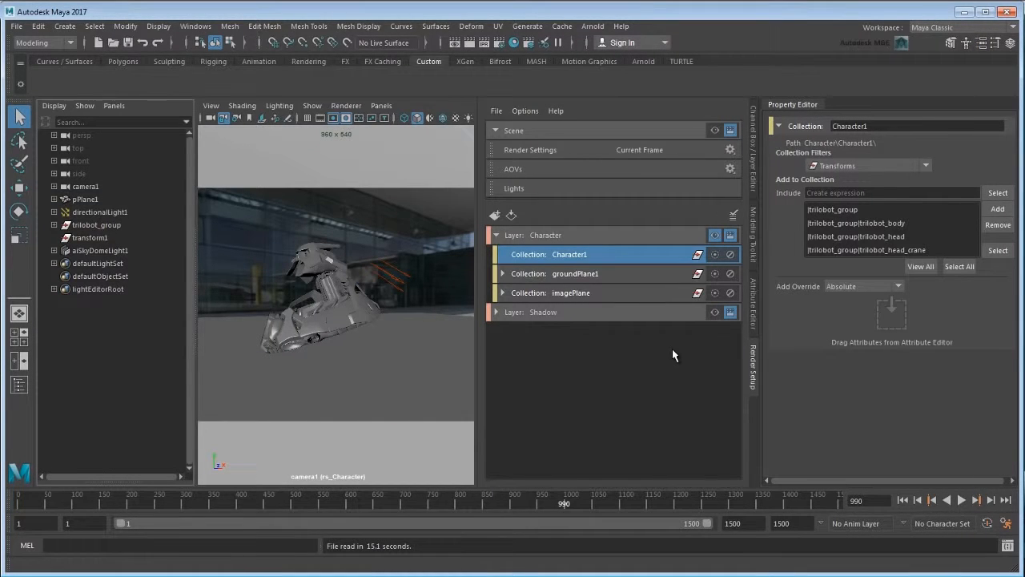
# - Add relative overrides for Translate and Rotate to the Character1 collection, using the transform attributes of pPlane1
pyautogui.click(883, 286)
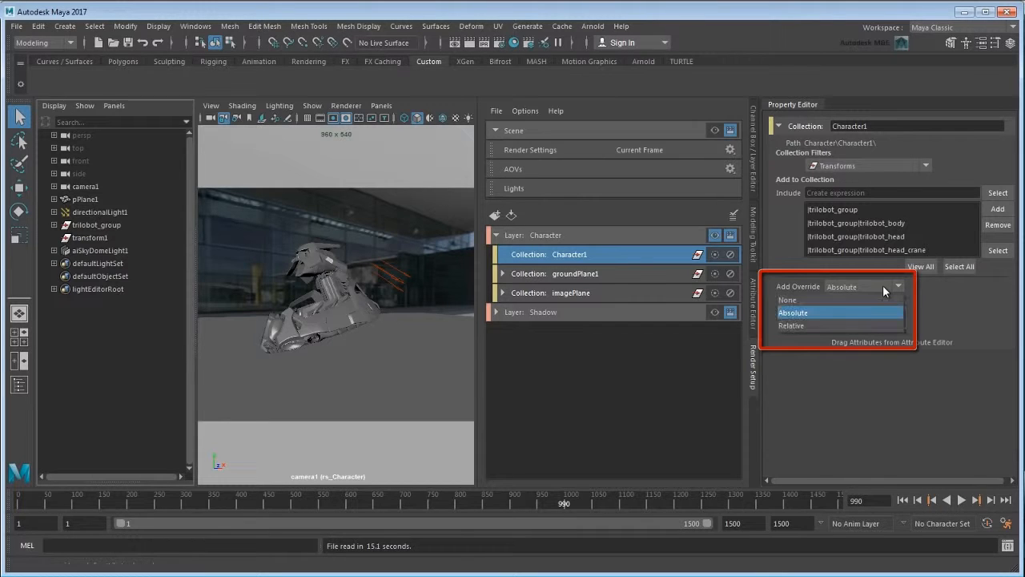
pyautogui.click(882, 323)
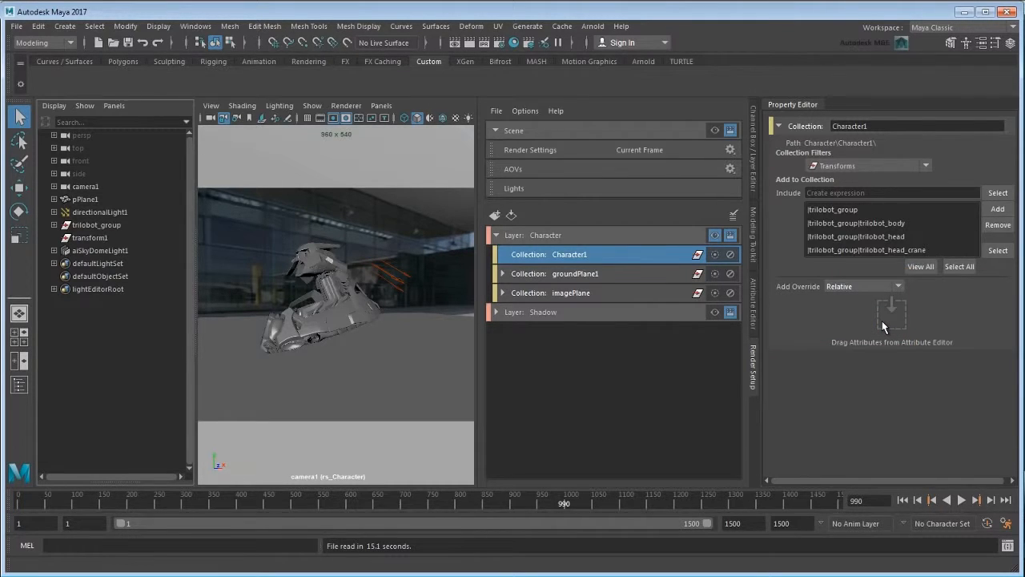
pyautogui.click(172, 200)
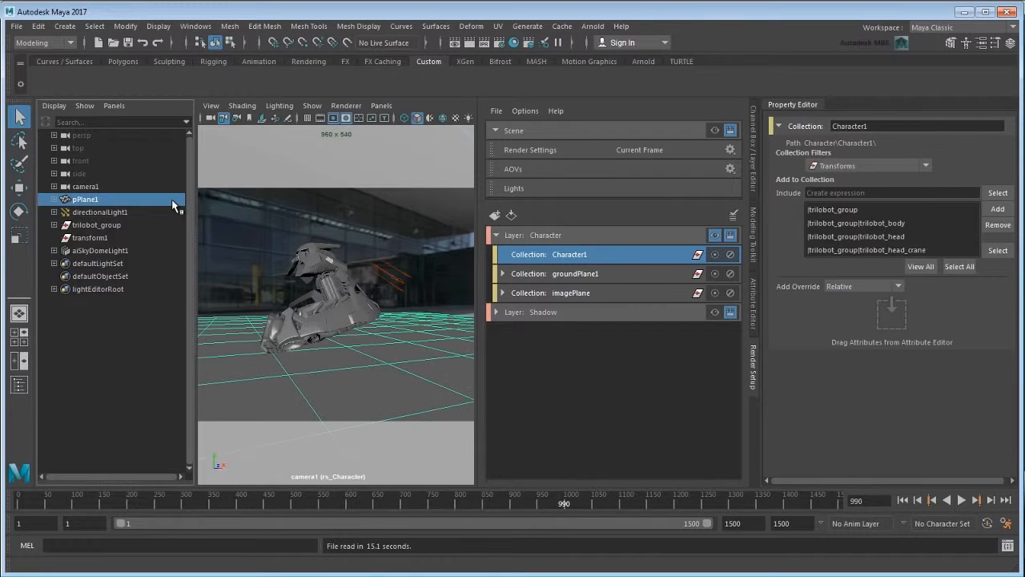
pyautogui.click(756, 320)
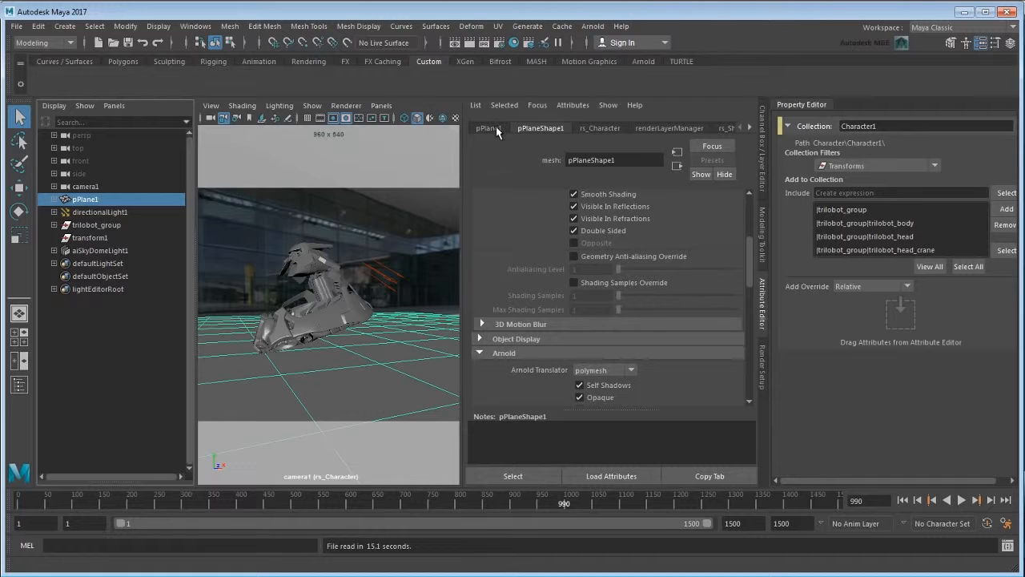
pyautogui.click(495, 128)
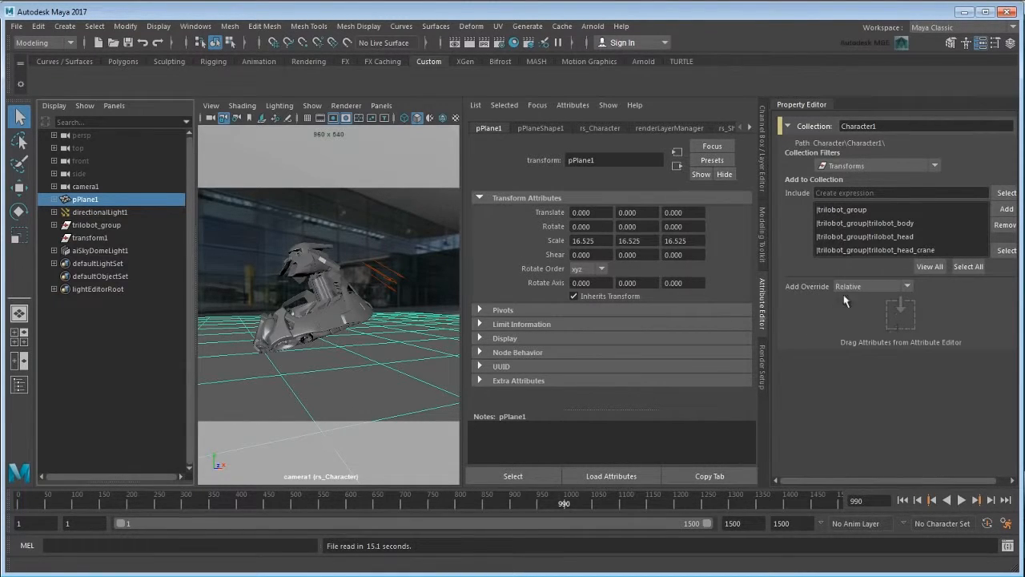
pyautogui.moveTo(556, 225); pyautogui.dragTo(645, 238, button='middle')
pyautogui.click(763, 375)
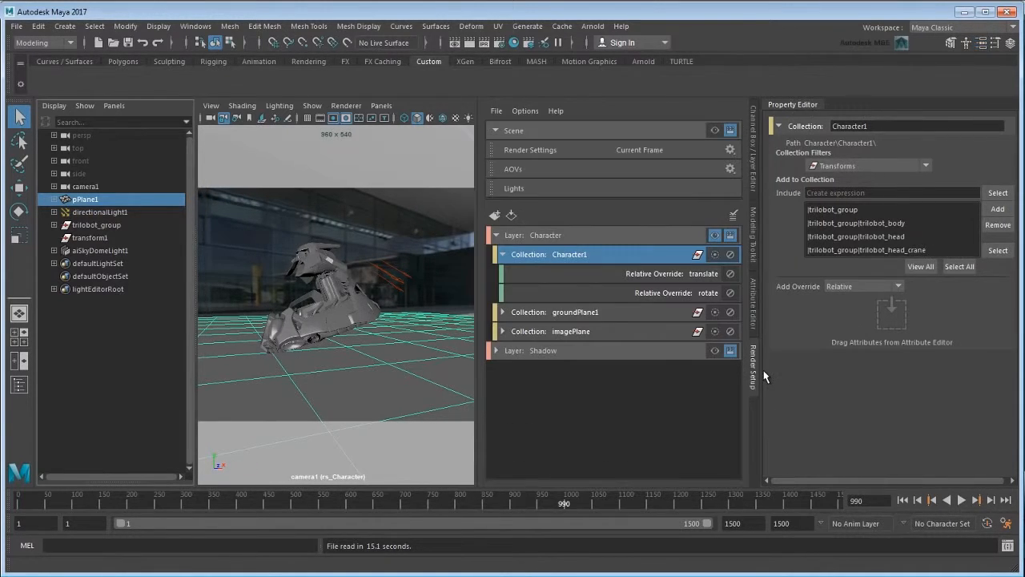
# - Set the X offset of Character1's relative translate override to 1
pyautogui.click(691, 276)
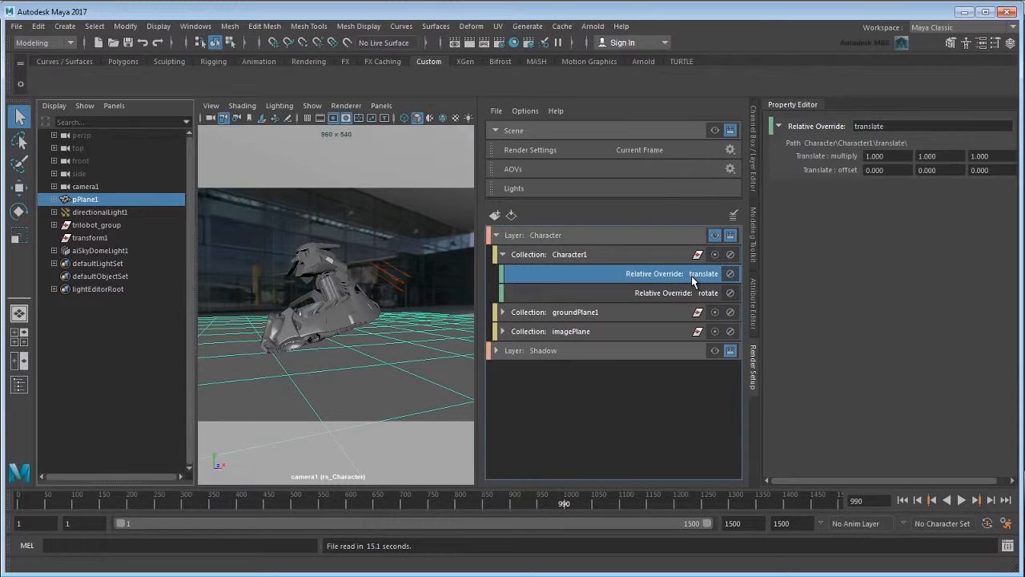
pyautogui.moveTo(887, 172); pyautogui.dragTo(847, 172)
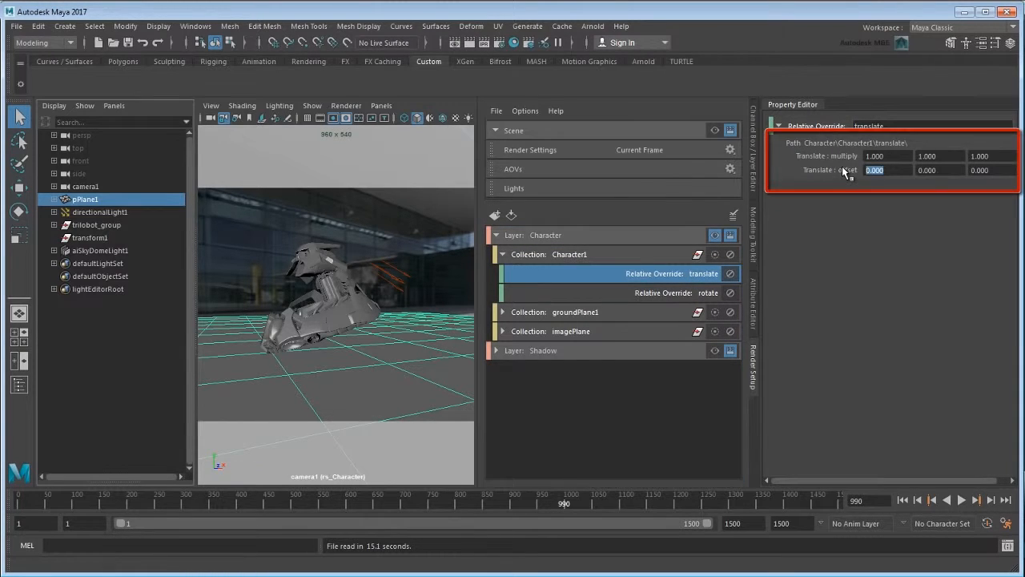
pyautogui.write('1')
pyautogui.press('Return')
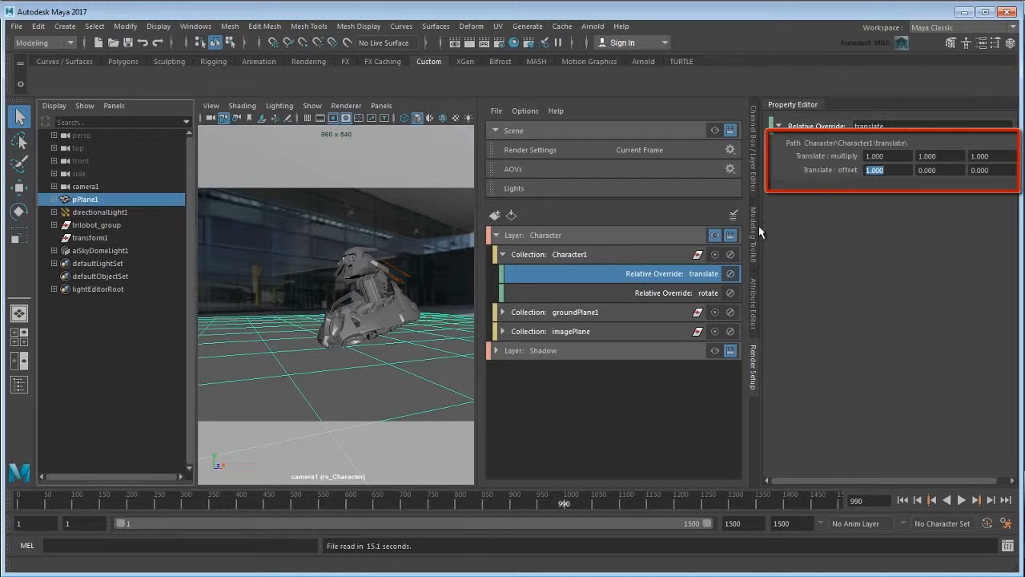
# - Set the Y multiply value of Character1's relative rotate override to 20
pyautogui.click(696, 294)
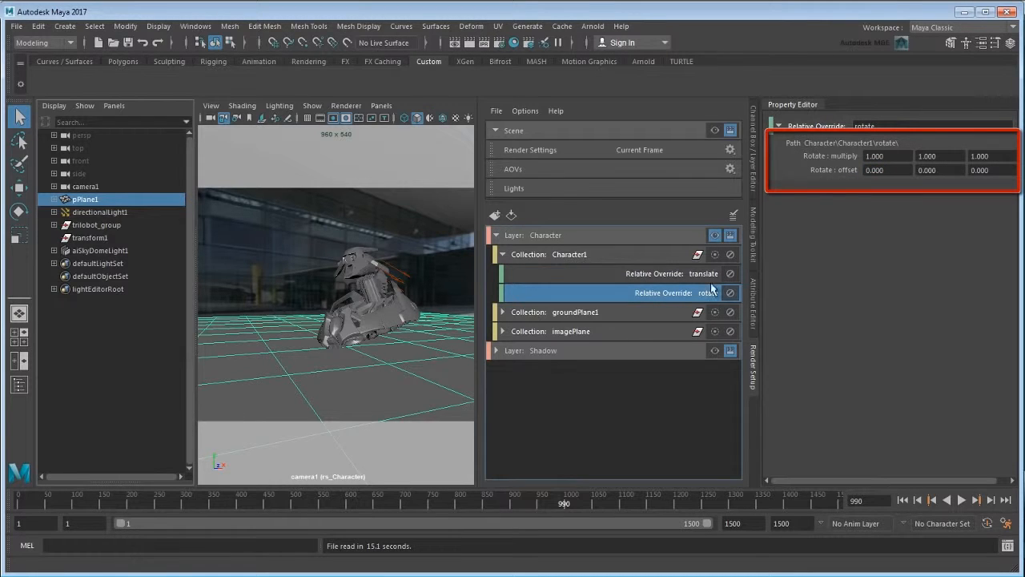
pyautogui.moveTo(945, 155); pyautogui.dragTo(907, 155)
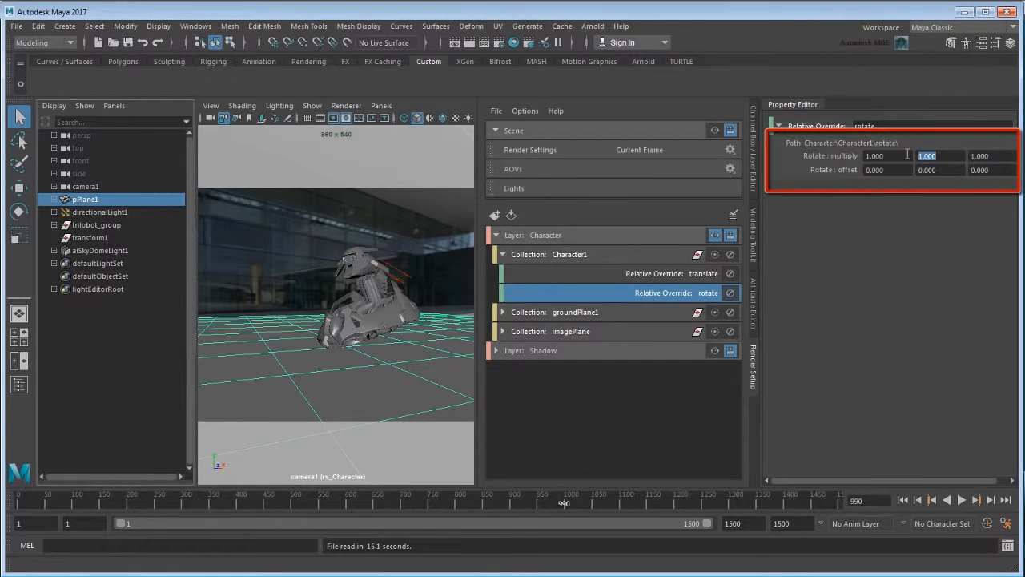
pyautogui.write('20')
pyautogui.press('Return')
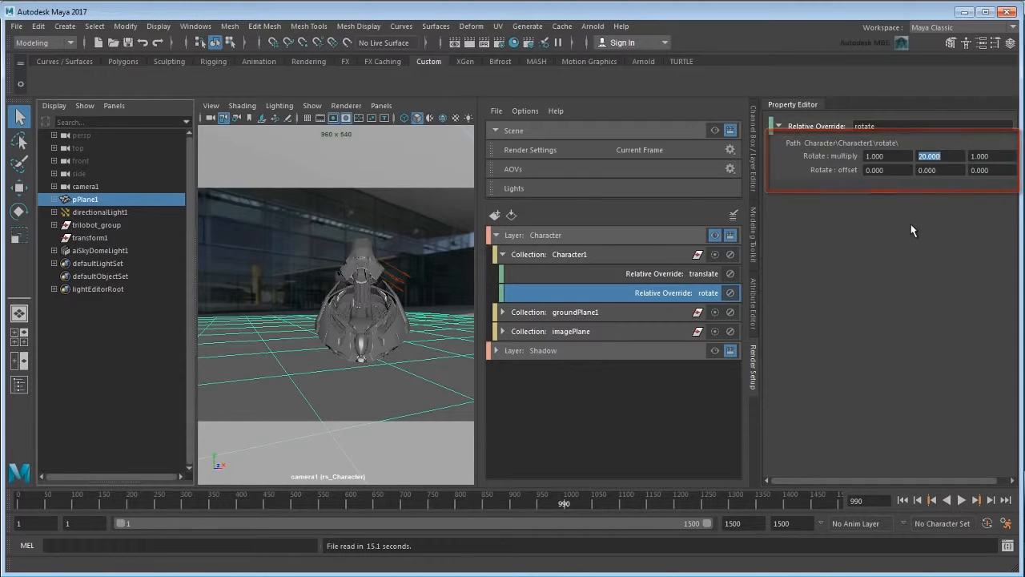
# - Disable and re-enable Character1's rotate and translate overrides in turn to compare their effect on the robot
pyautogui.click(731, 292)
pyautogui.click(731, 292)
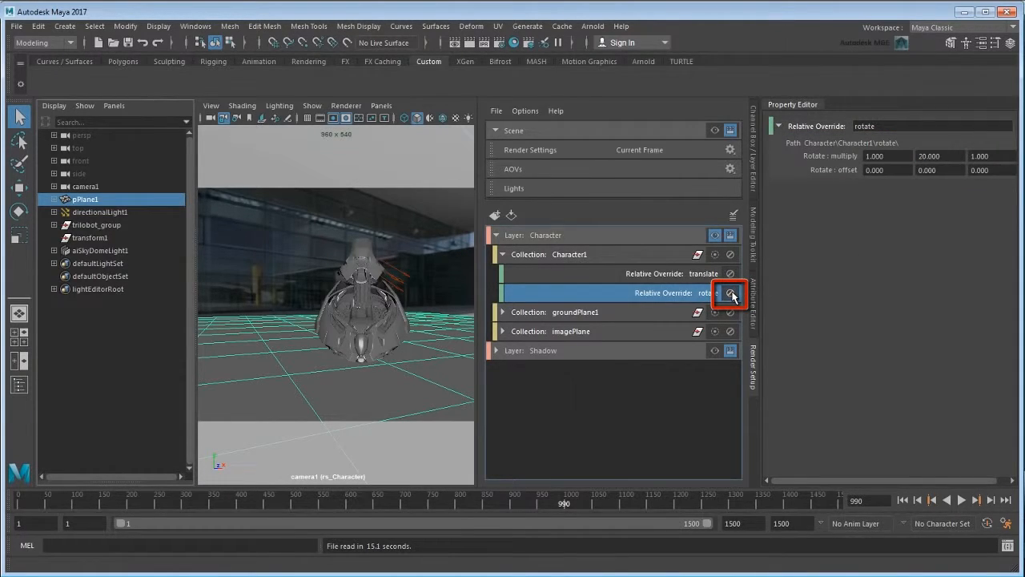
pyautogui.click(730, 274)
pyautogui.click(731, 274)
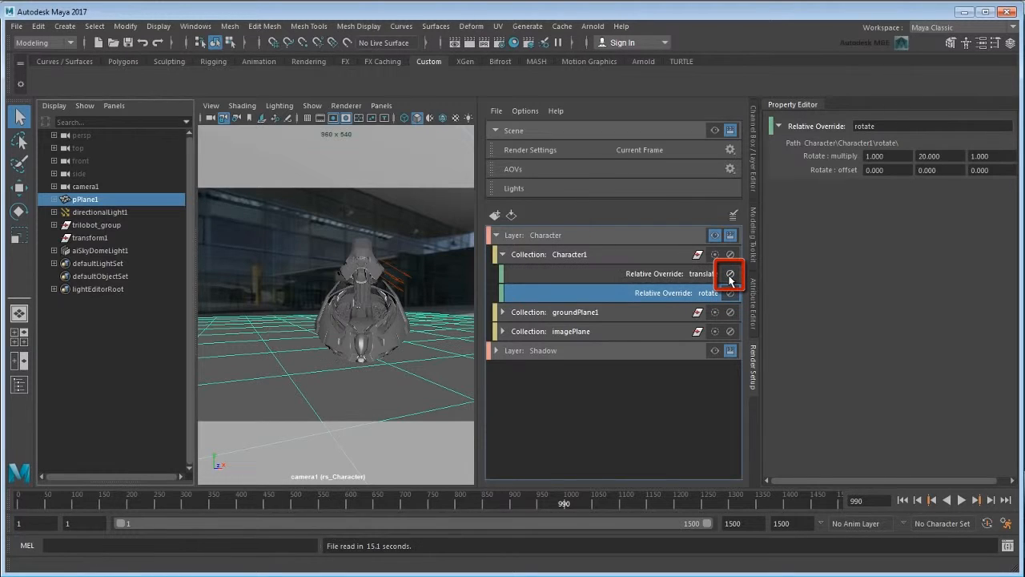
pyautogui.click(731, 293)
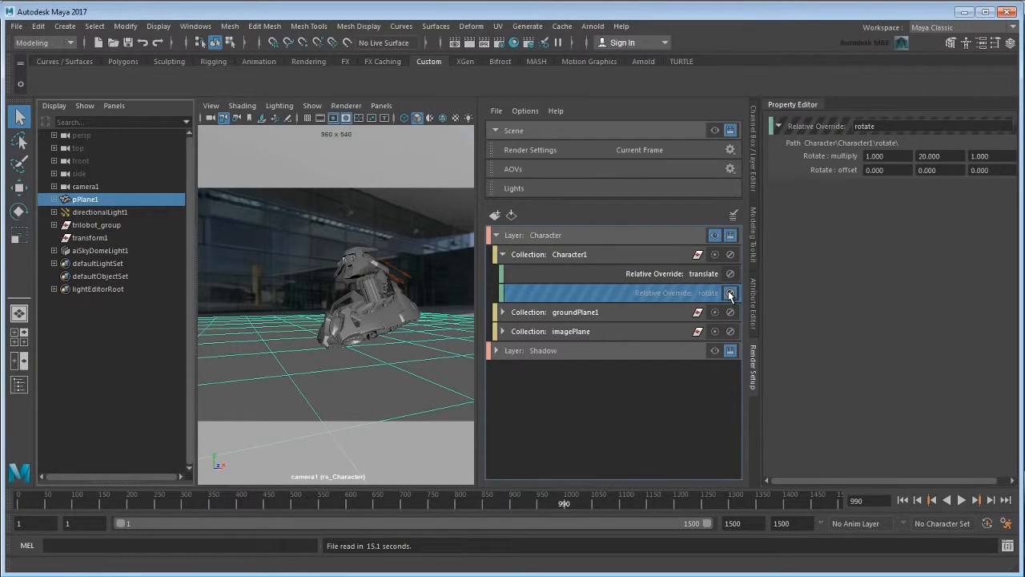
pyautogui.click(731, 274)
pyautogui.click(730, 274)
pyautogui.click(730, 292)
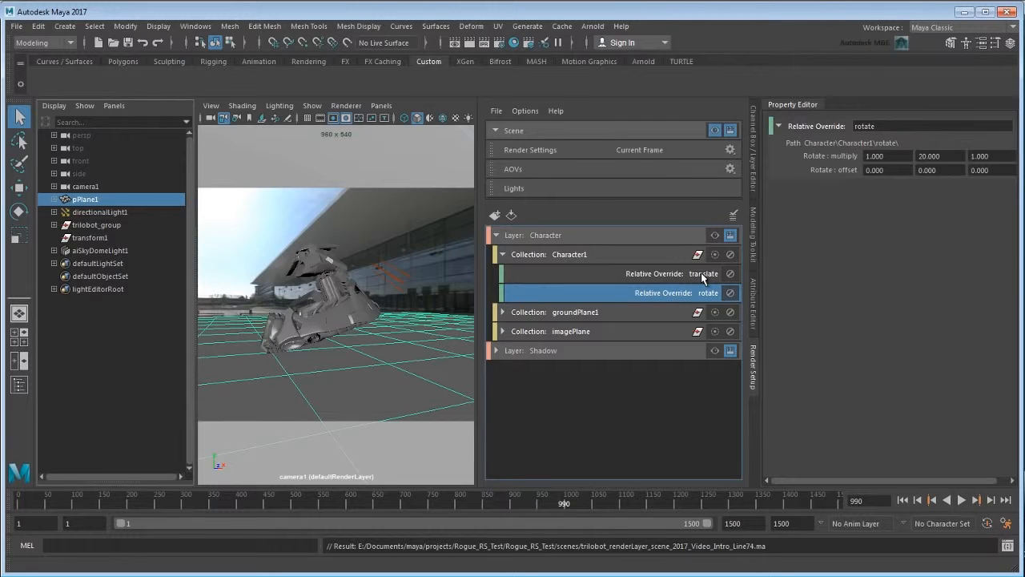
# - Export the translate and rotate overrides together as a JSON template named Transform with the note "Character Translate and Rotate overrides"
pyautogui.keyDown('ctrl'); pyautogui.click(702, 273); pyautogui.keyUp('ctrl')
pyautogui.rightClick(699, 274)
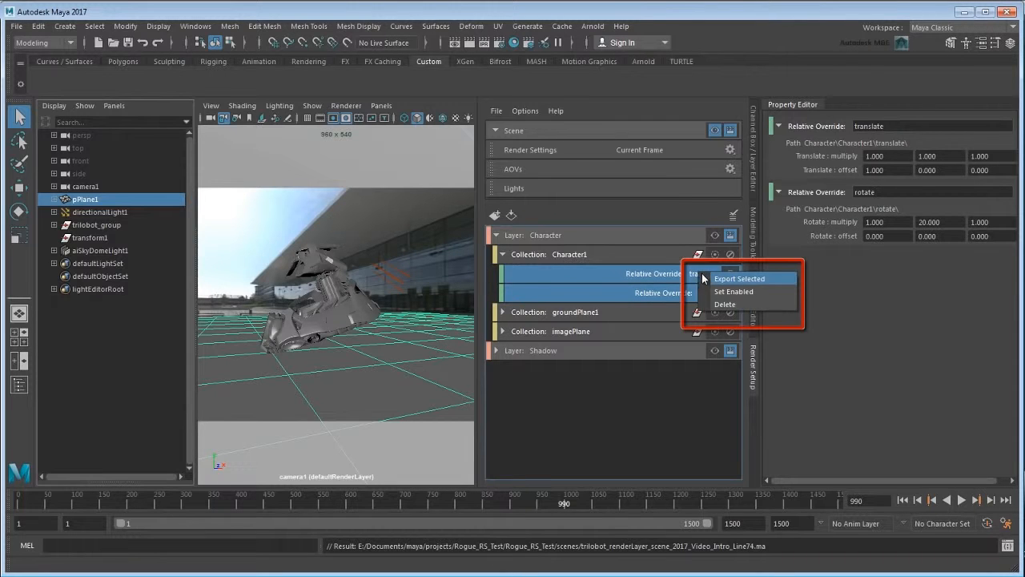
pyautogui.click(779, 281)
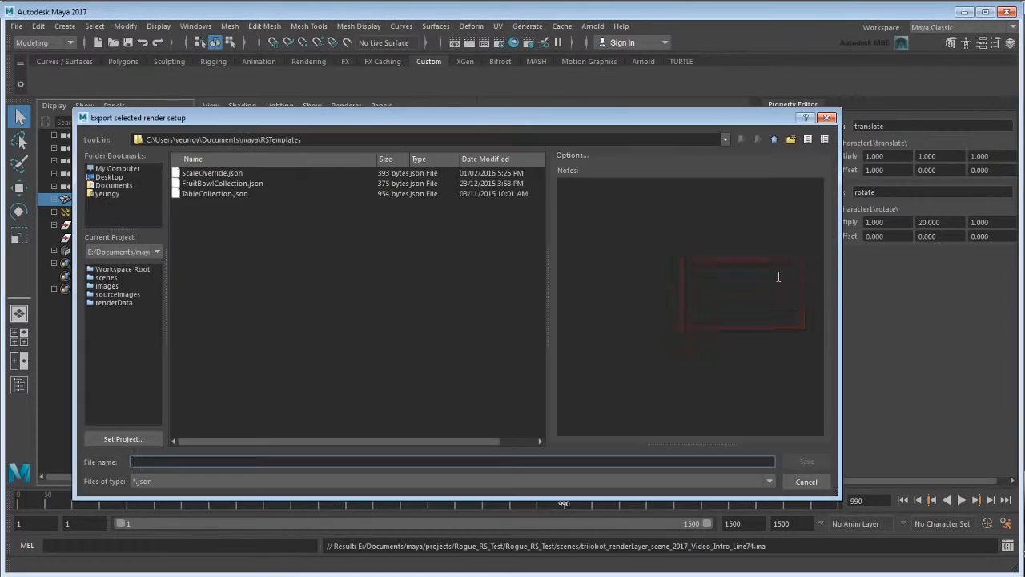
pyautogui.click(761, 269)
pyautogui.write('Ch')
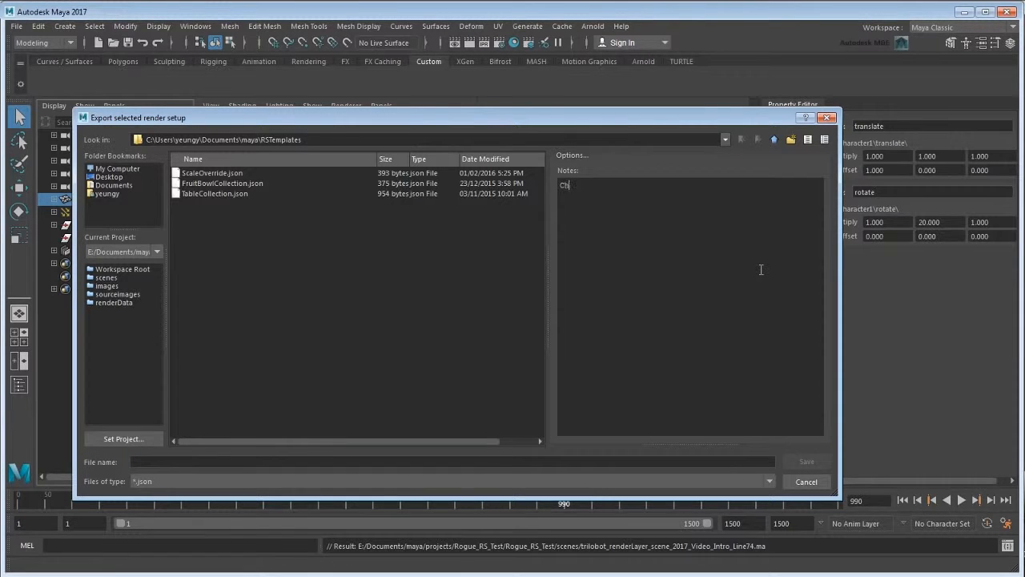
pyautogui.write('aracter ')
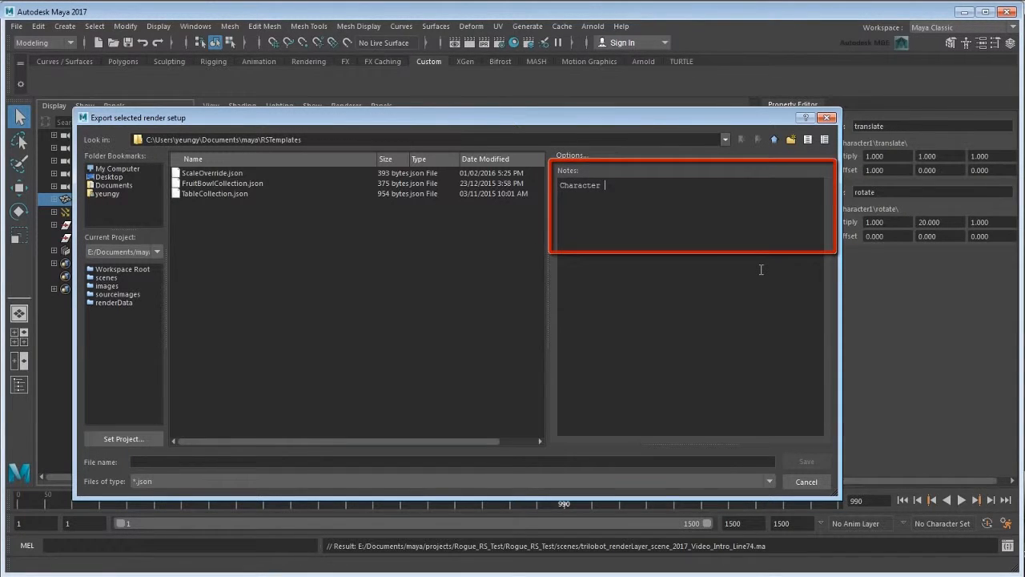
pyautogui.write('Translate and Rotate overrides')
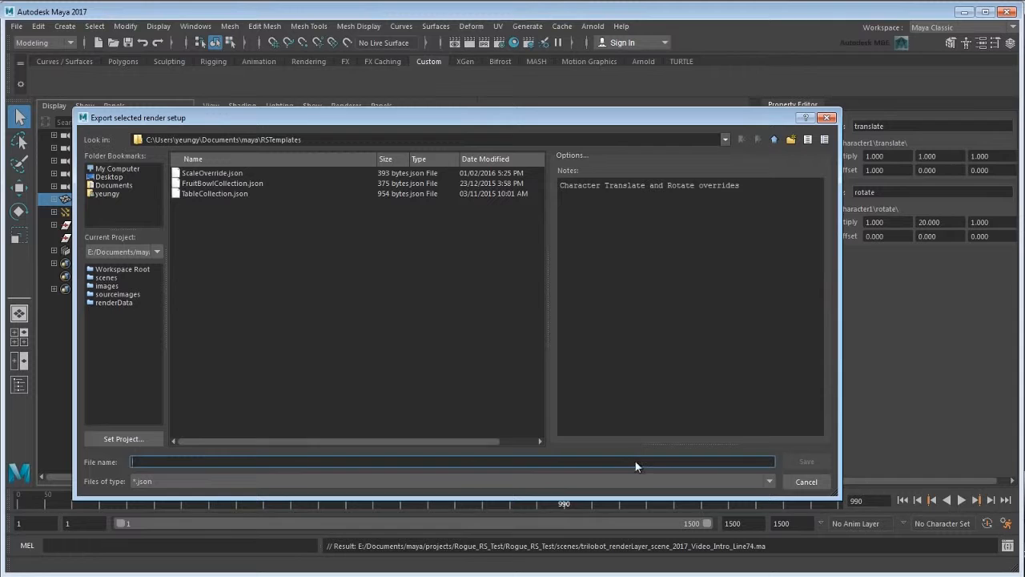
pyautogui.click(635, 462)
pyautogui.write('Transform')
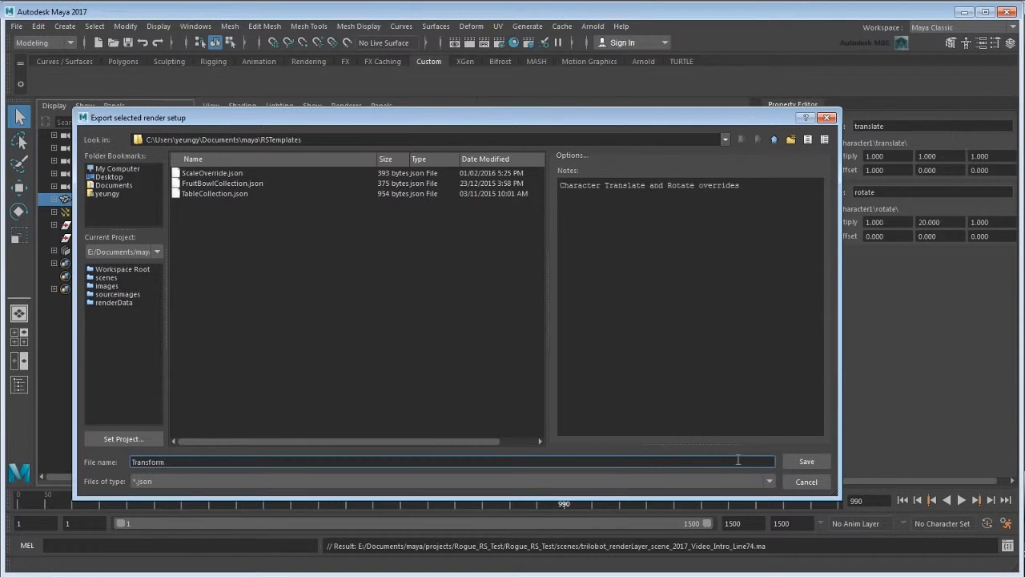
pyautogui.click(799, 463)
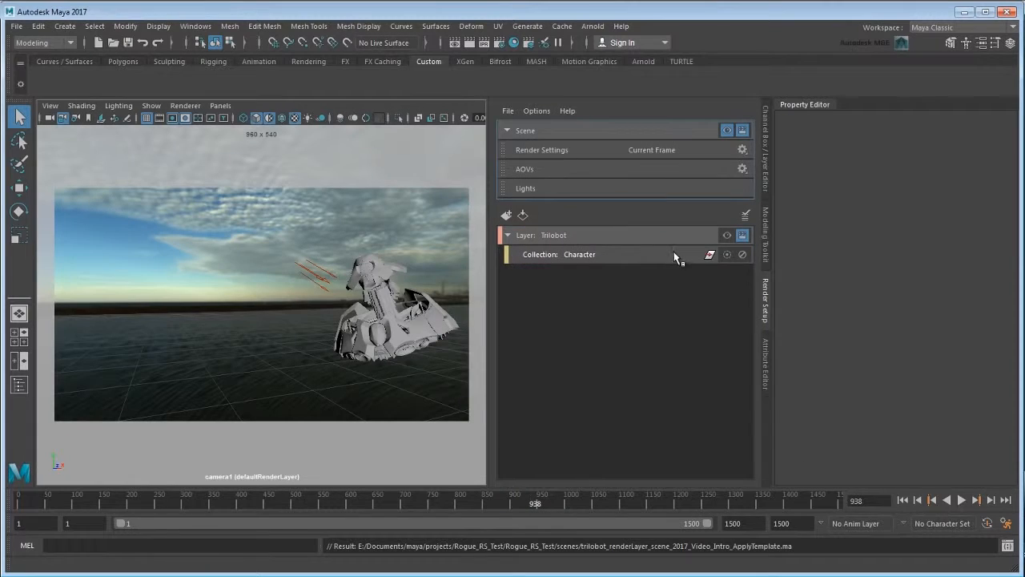
# - Import the Transform user template into the Trilobot layer's Character collection and make that layer visible
pyautogui.click(674, 253)
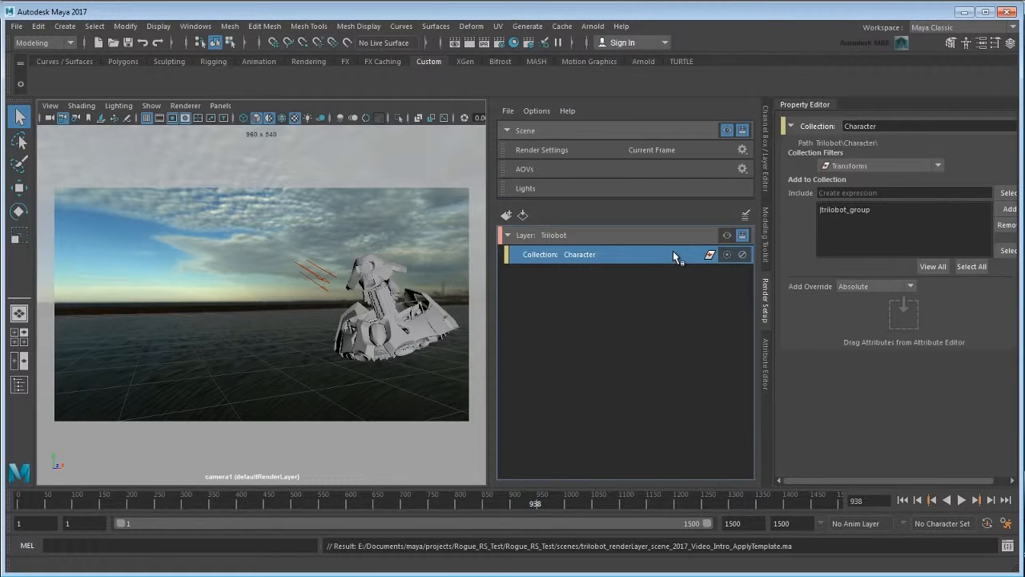
pyautogui.rightClick(673, 254)
pyautogui.moveTo(676, 266)
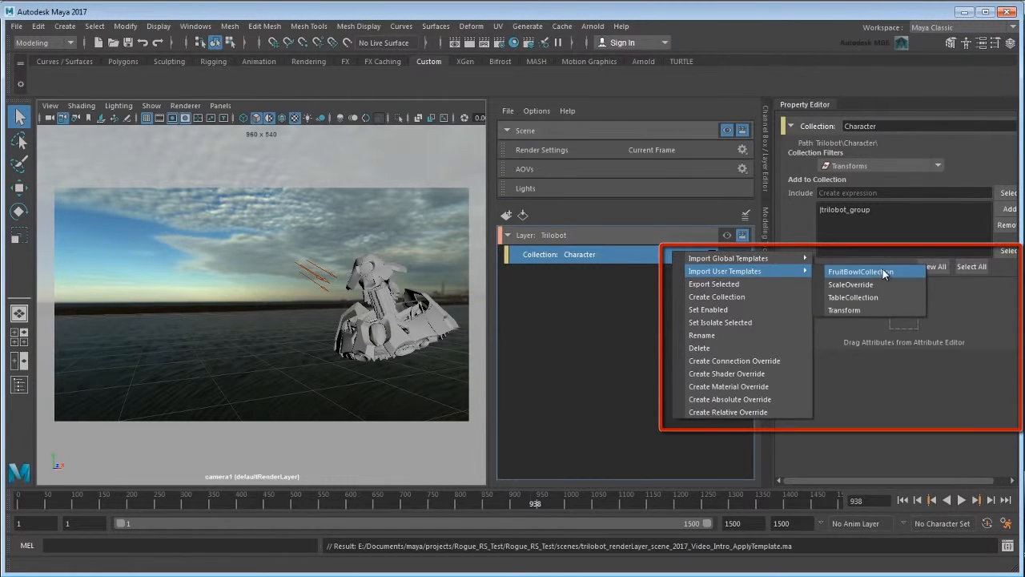
pyautogui.click(883, 311)
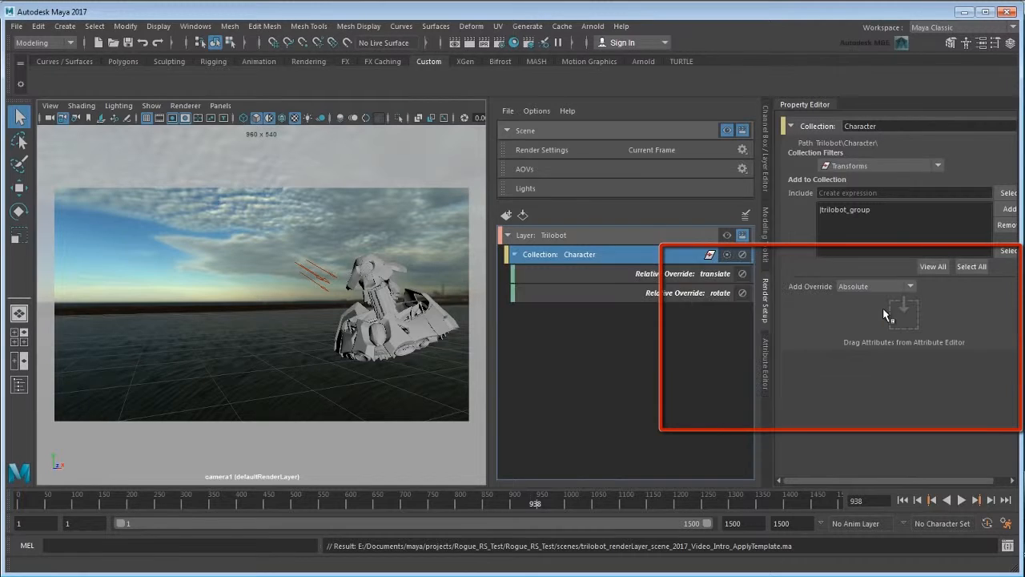
pyautogui.click(727, 235)
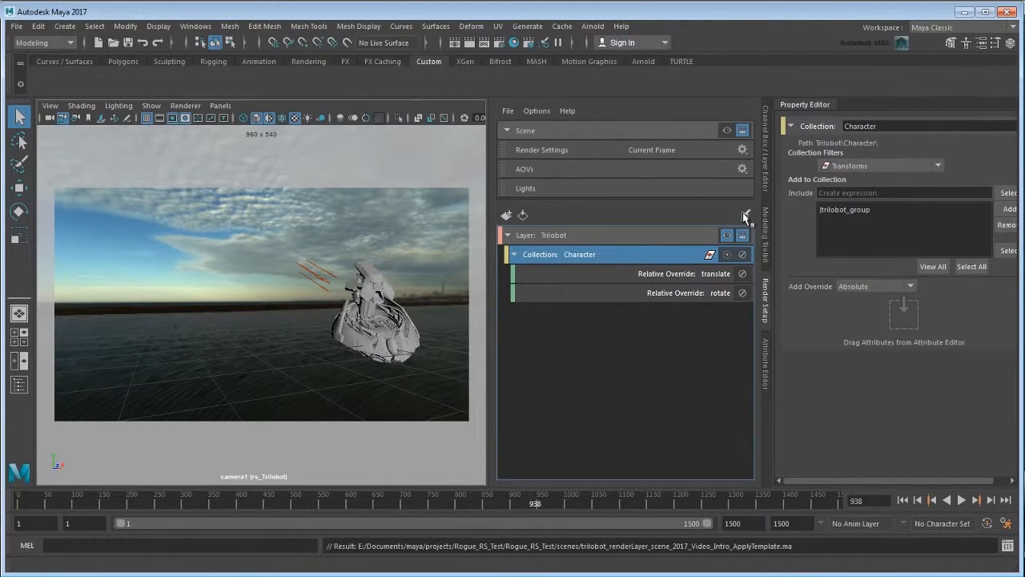
# - Toggle the imported rotate and translate overrides off and on to check their effect on the robot
pyautogui.click(743, 292)
pyautogui.click(743, 292)
pyautogui.click(743, 273)
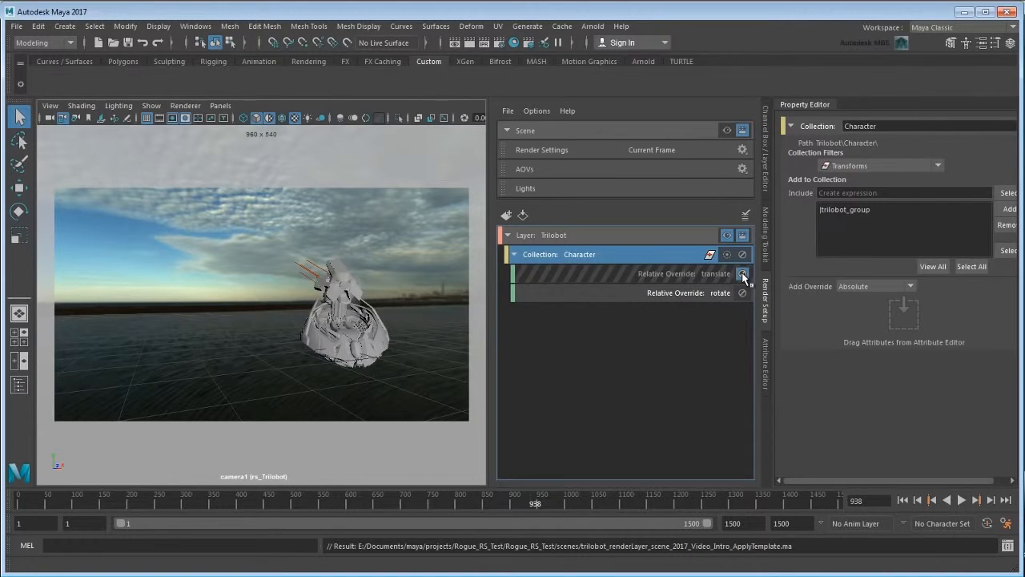
pyautogui.click(743, 273)
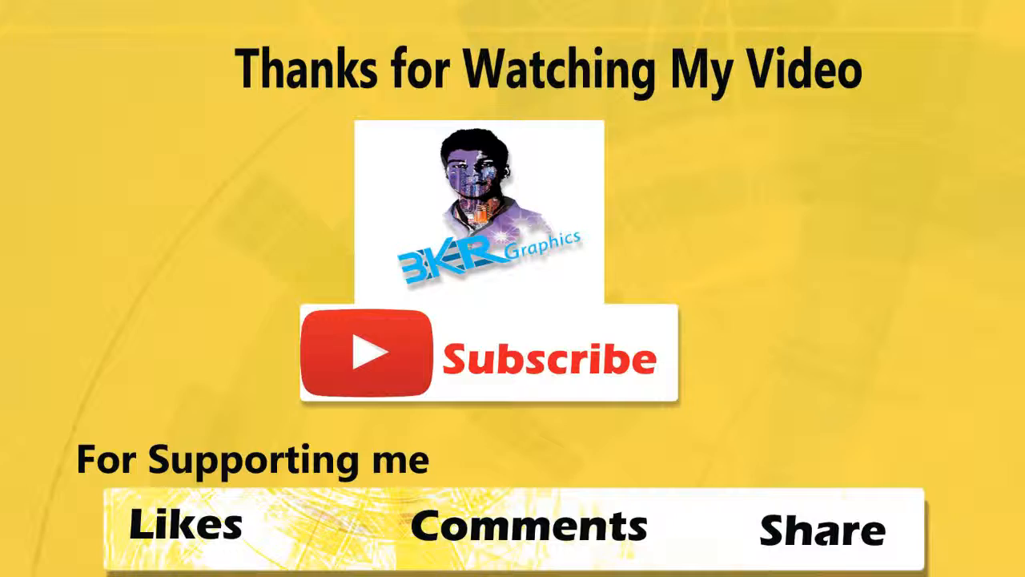